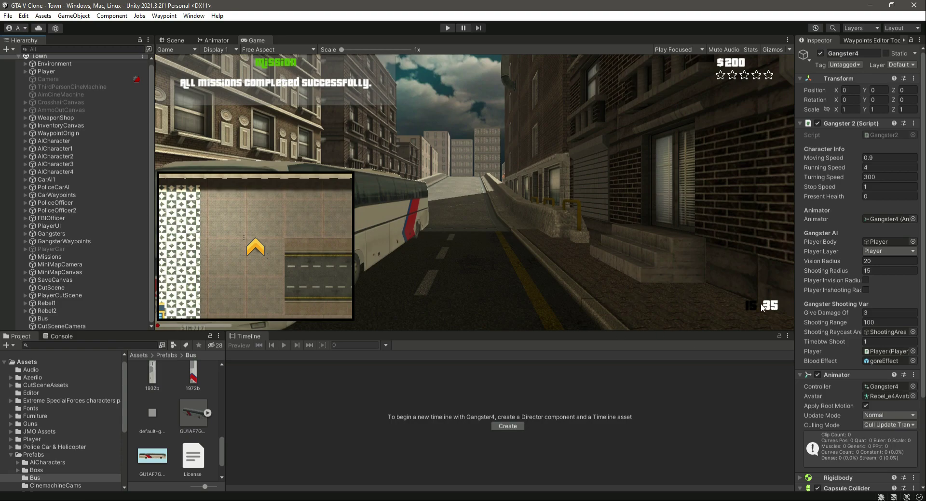
Look at the bus in the Scene view, then scrub the CutScene timeline to frame 659 in the Game view.
click(171, 40)
right_drag(497, 241, 249, 67)
click(255, 40)
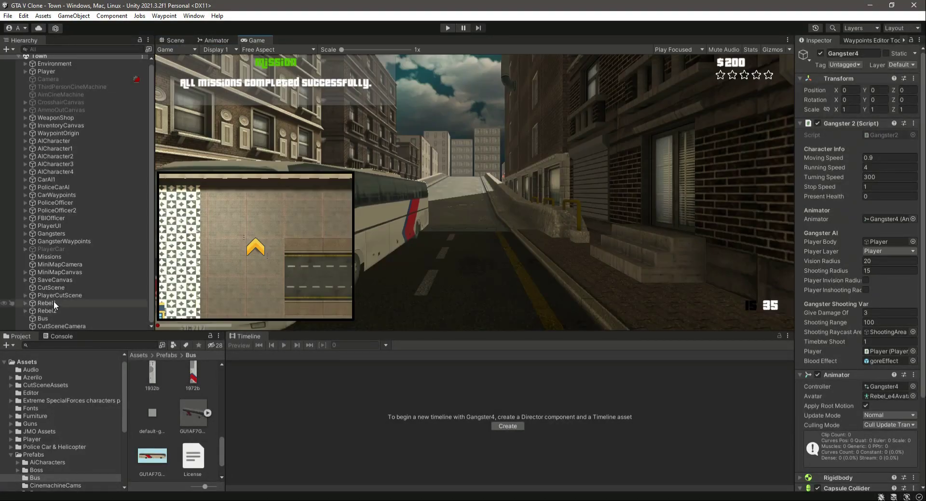
click(56, 288)
drag(496, 355, 352, 371)
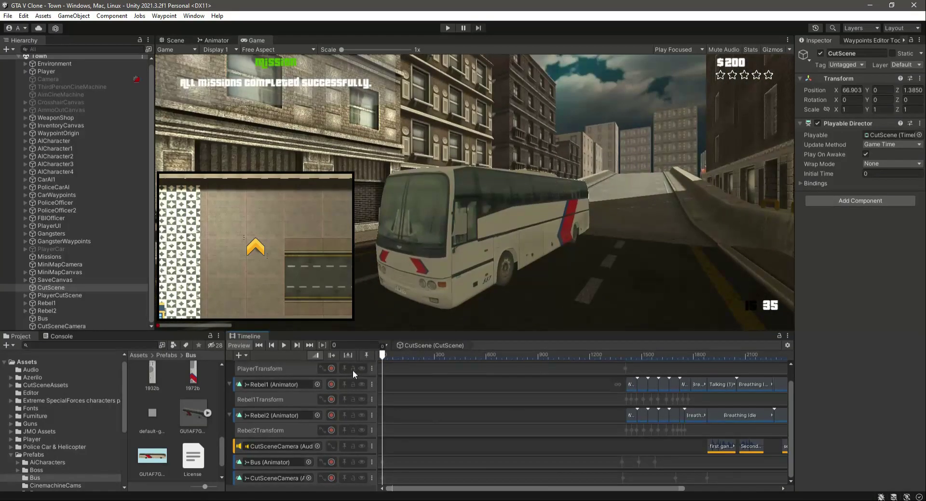
Name User Layer 25 'Bus' and set the Bus object's Layer to Bus.
click(59, 317)
click(898, 65)
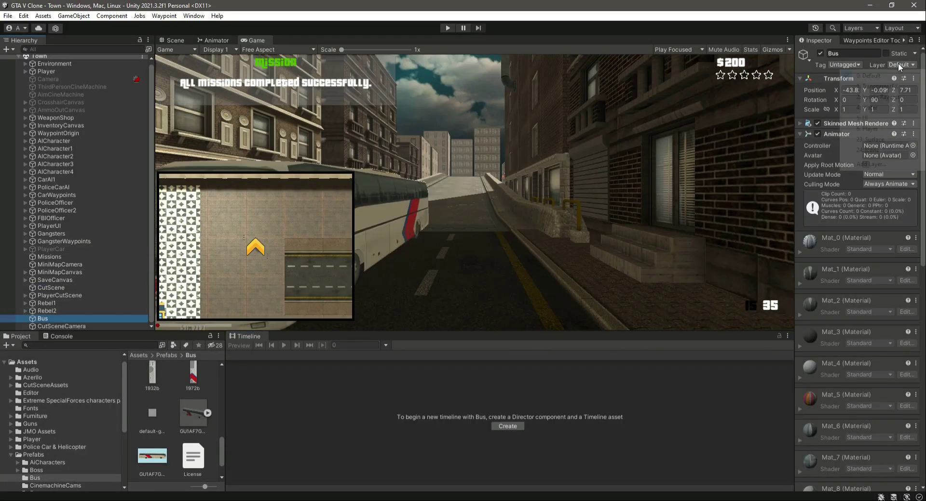
click(887, 166)
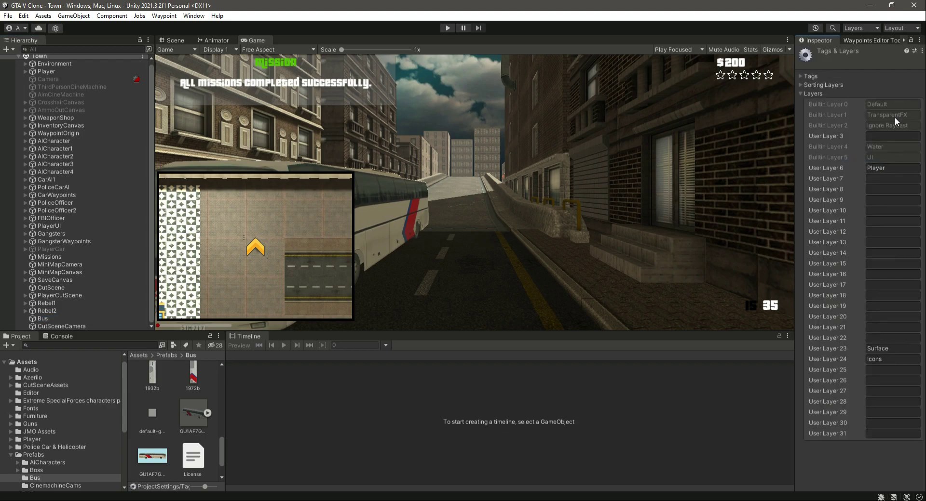
click(892, 370)
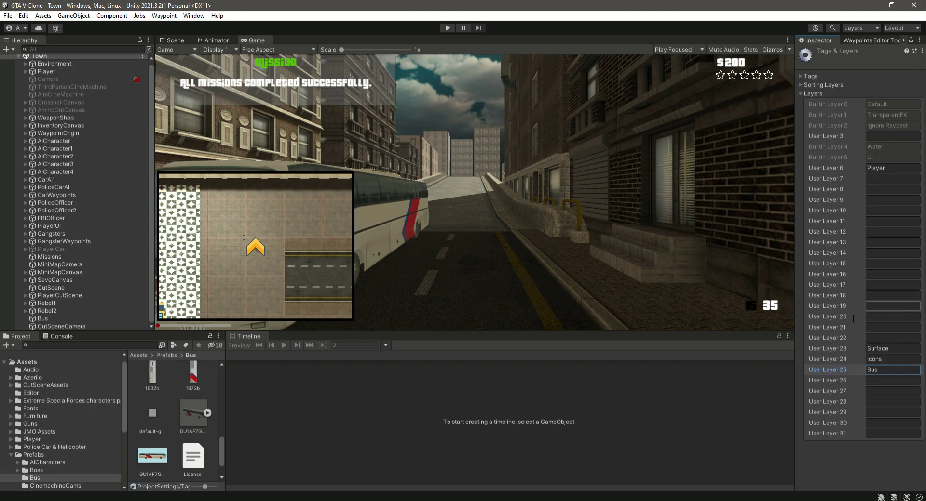
click(44, 319)
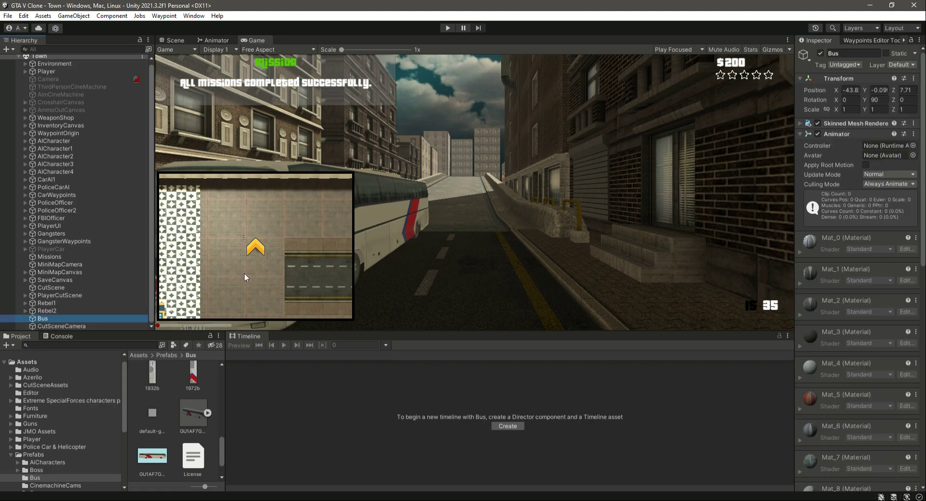
click(898, 65)
click(849, 172)
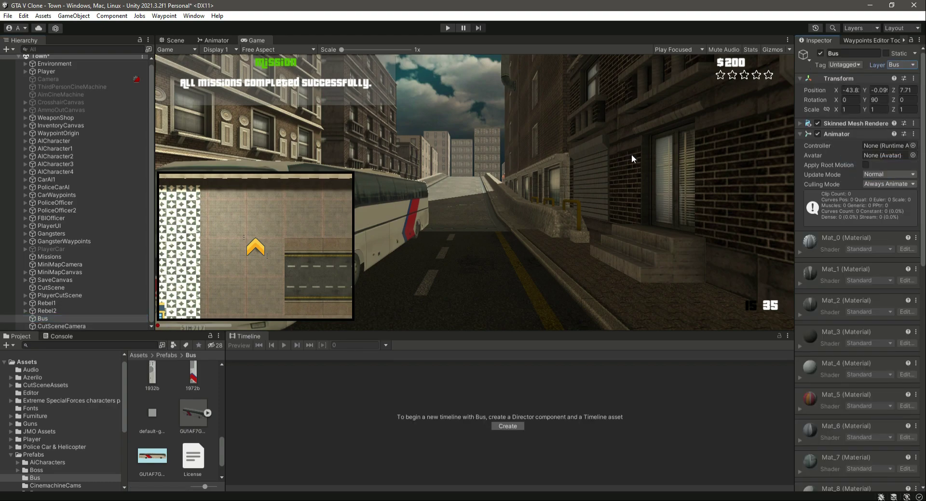
Frame PlayerCutScene in the Scene view and orbit the camera toward the street.
click(166, 42)
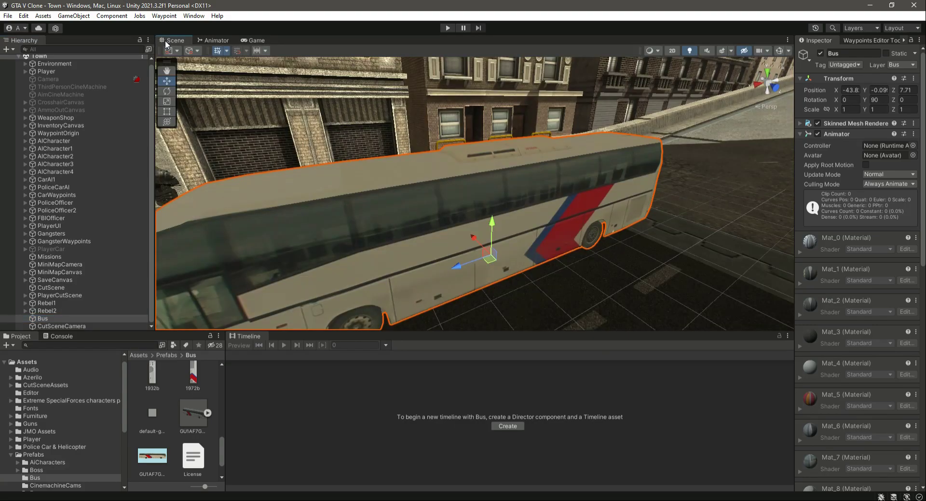
right_drag(626, 256, 458, 251)
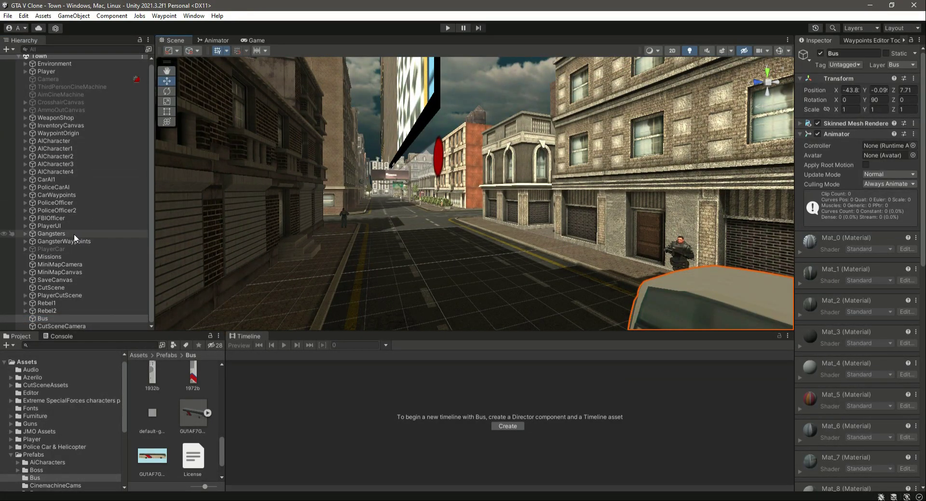
double_click(79, 295)
right_drag(289, 280, 643, 279)
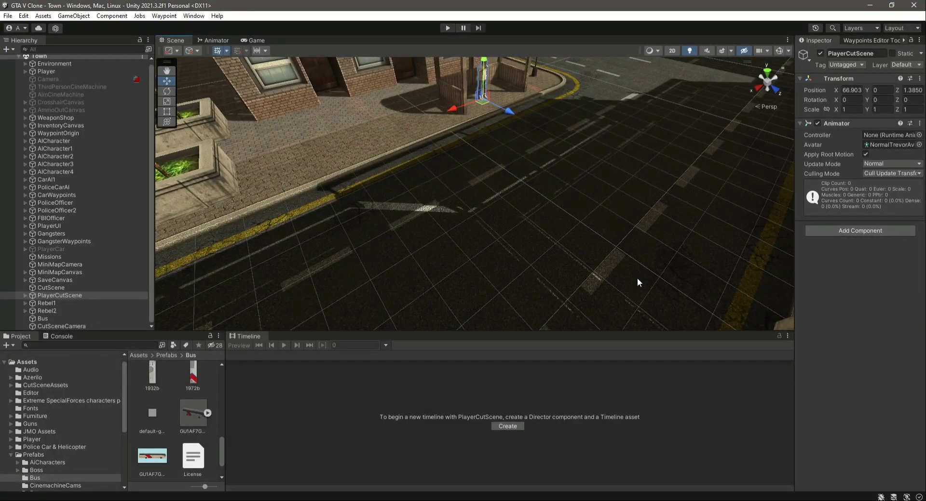
double_click(86, 295)
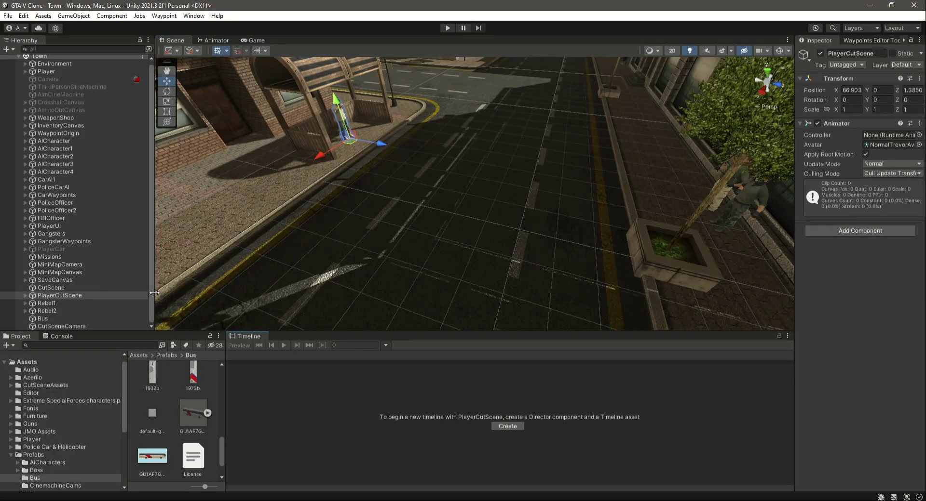
Create an empty object named ShowPlayerCollider.
click(12, 50)
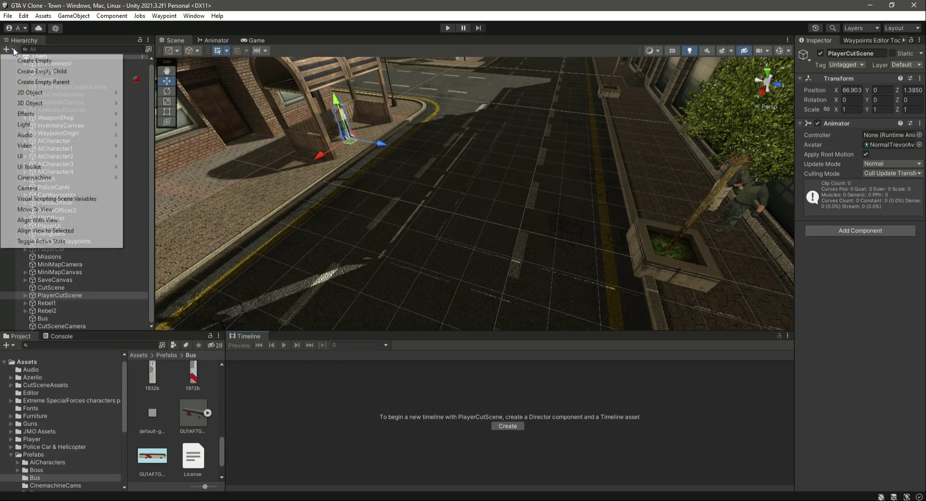
click(43, 62)
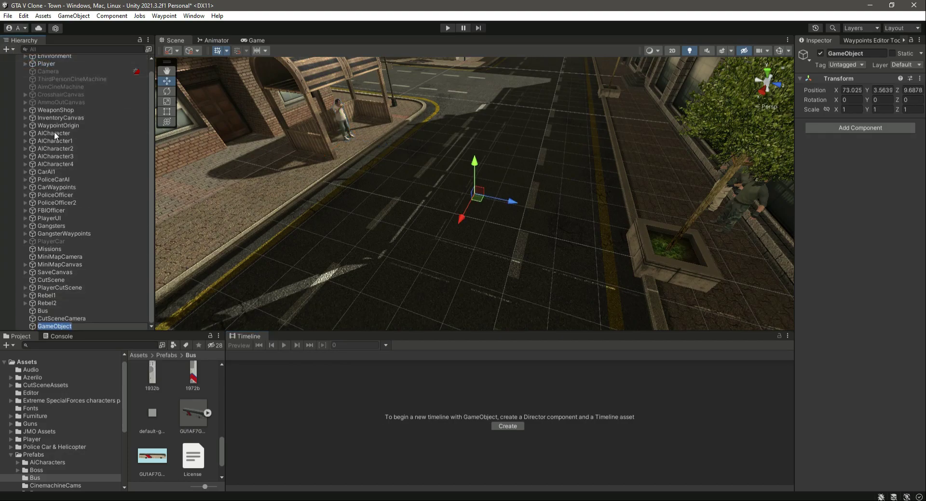
click(12, 49)
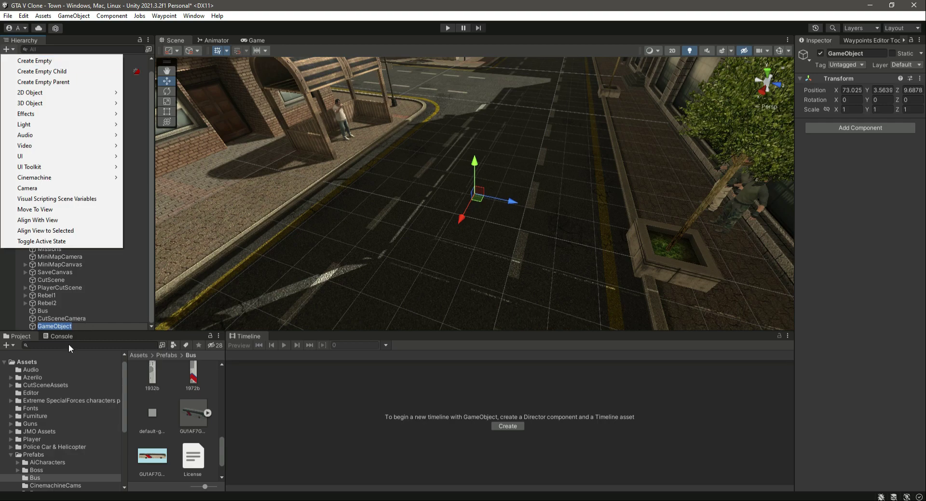
click(91, 324)
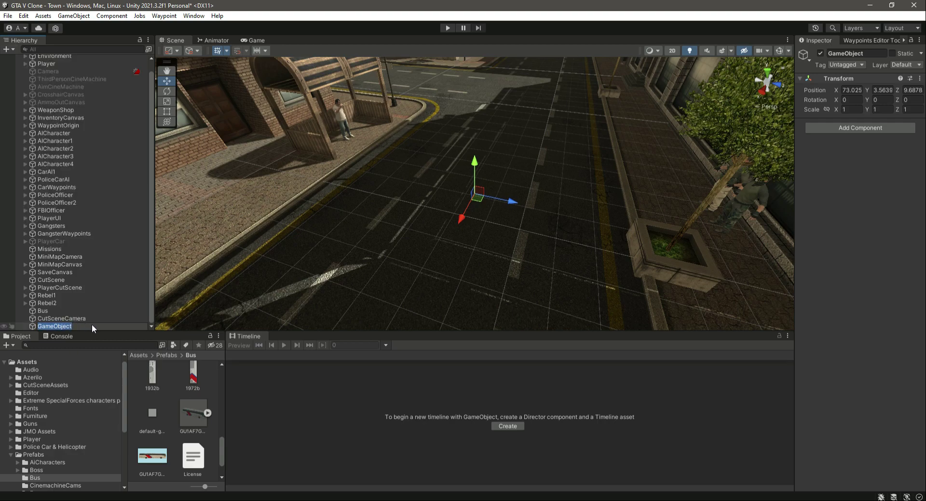
text(ShowPlayer Col)
key(Return)
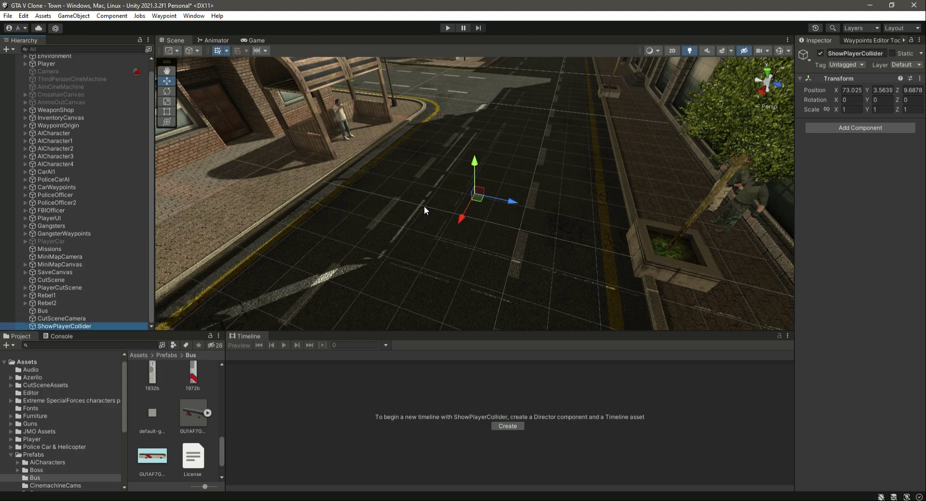
Add a Box Collider and stretch it to 1 × 5.095318 × 12.02686 across the street.
click(851, 129)
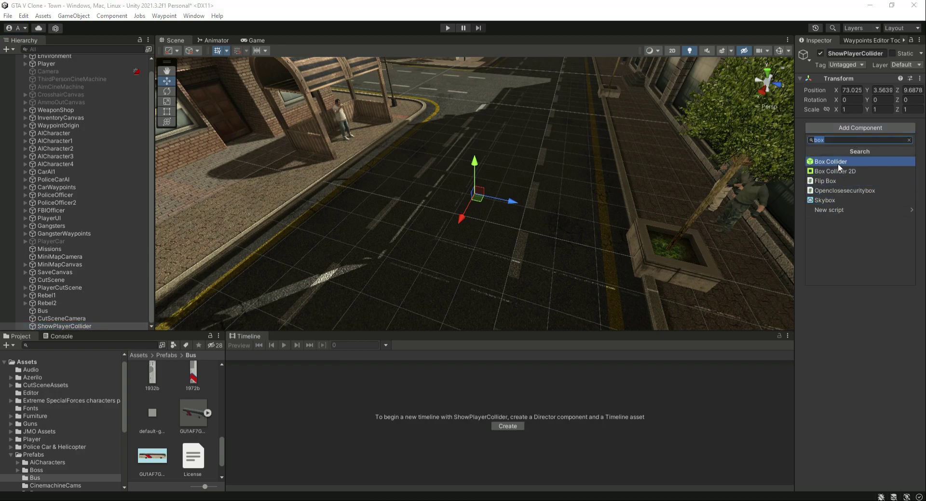
click(838, 162)
click(868, 136)
right_drag(510, 227, 527, 140)
drag(527, 137, 526, 292)
drag(537, 213, 677, 303)
right_drag(677, 303, 417, 198)
drag(412, 192, 287, 193)
drag(546, 200, 740, 219)
right_drag(740, 219, 160, 309)
Move ShowPlayerCollider along the street to X 76.48 and scrub the cutscene to where the bus passes.
click(63, 317)
click(64, 326)
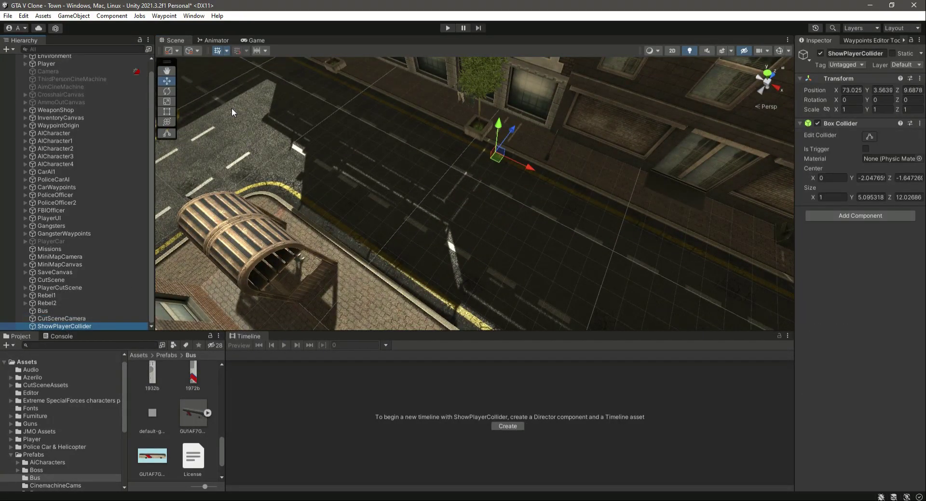
drag(537, 172, 581, 204)
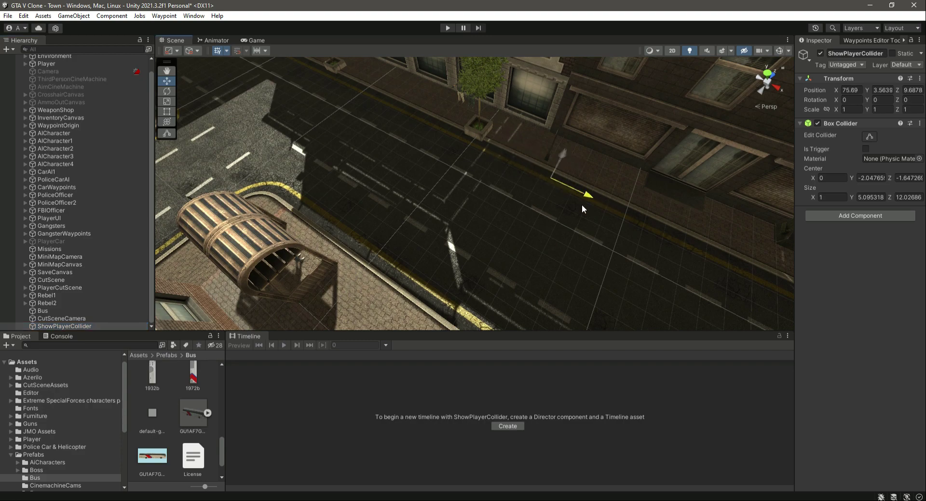
click(44, 281)
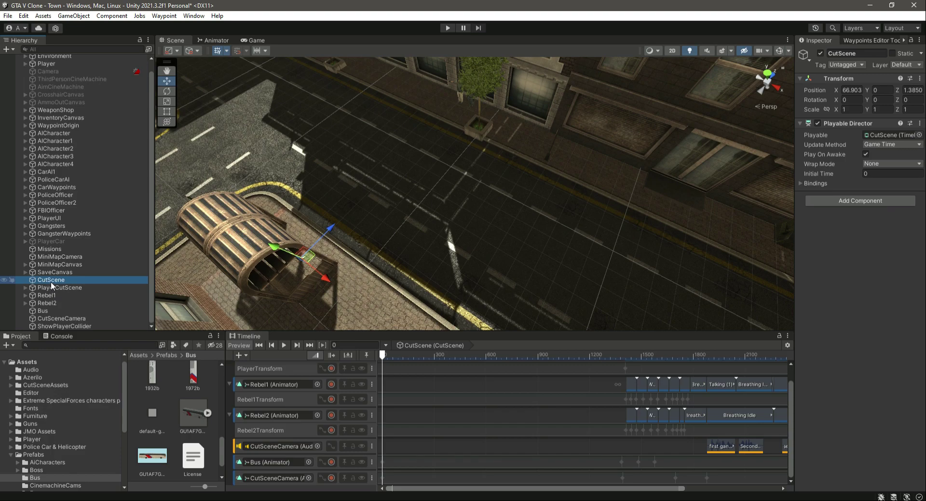
drag(403, 356, 642, 376)
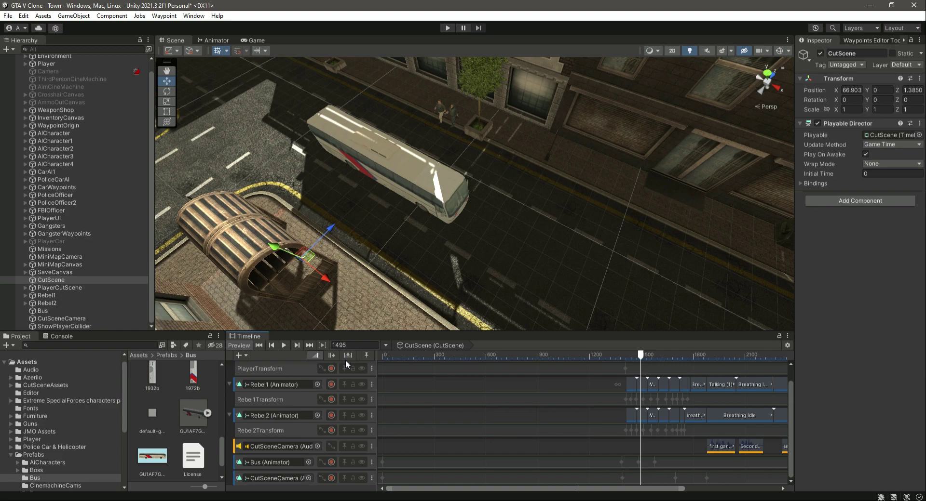
Shift the collider back to X 74.37 and check the bus at cutscene frame 1484.
click(91, 326)
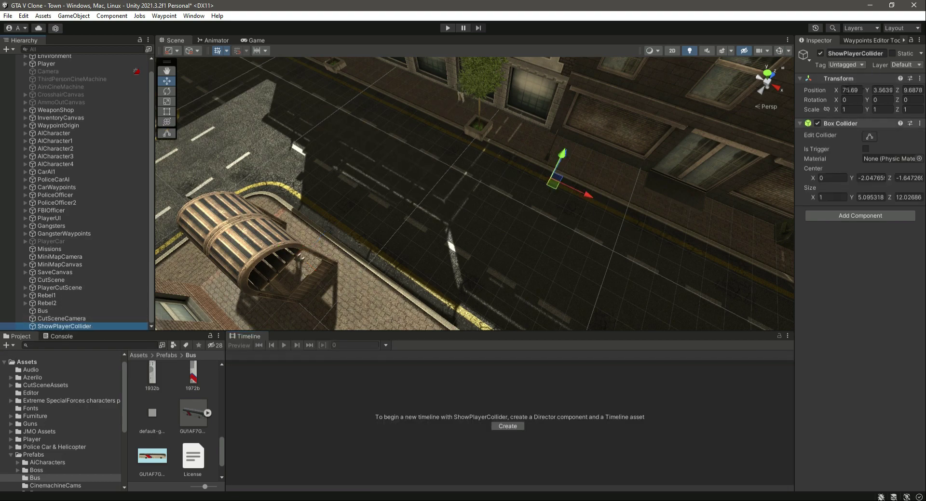
click(869, 137)
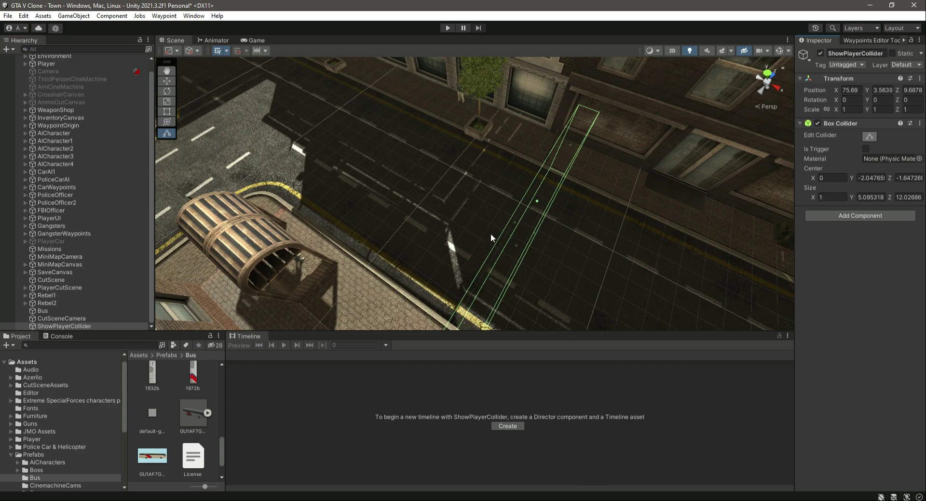
click(166, 81)
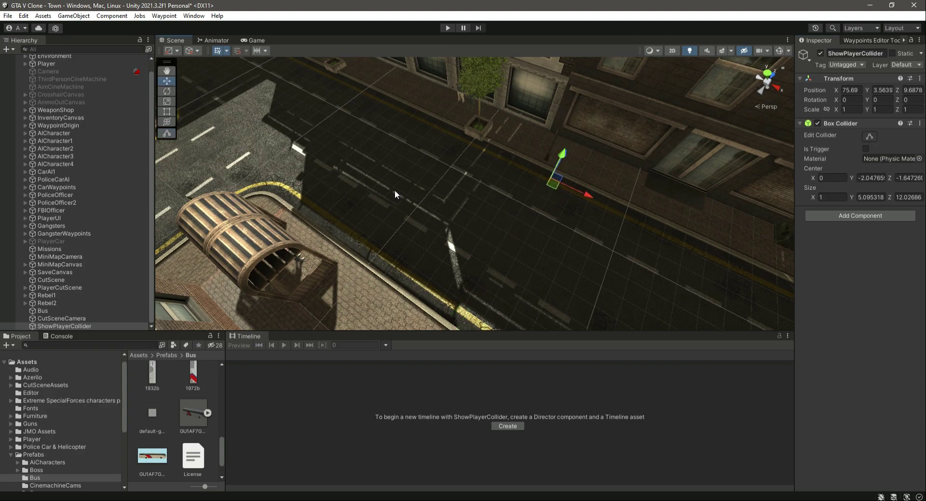
drag(586, 196, 551, 193)
click(869, 137)
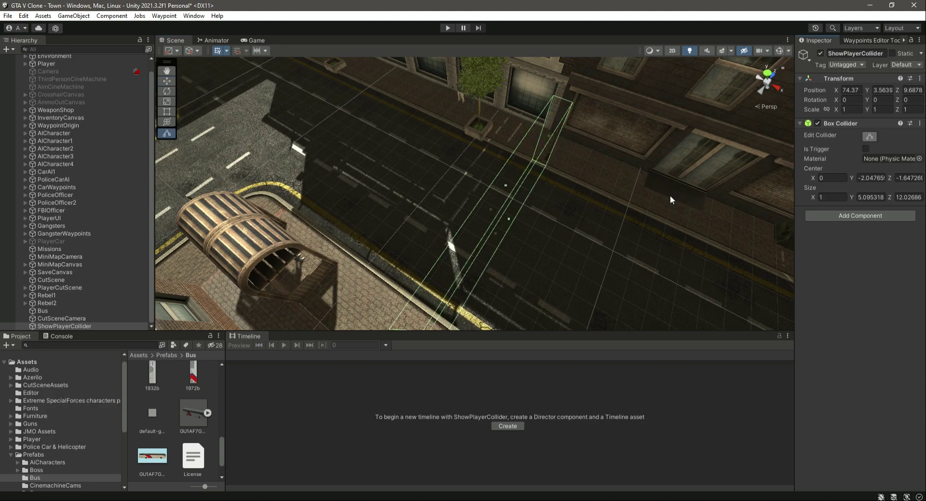
click(52, 281)
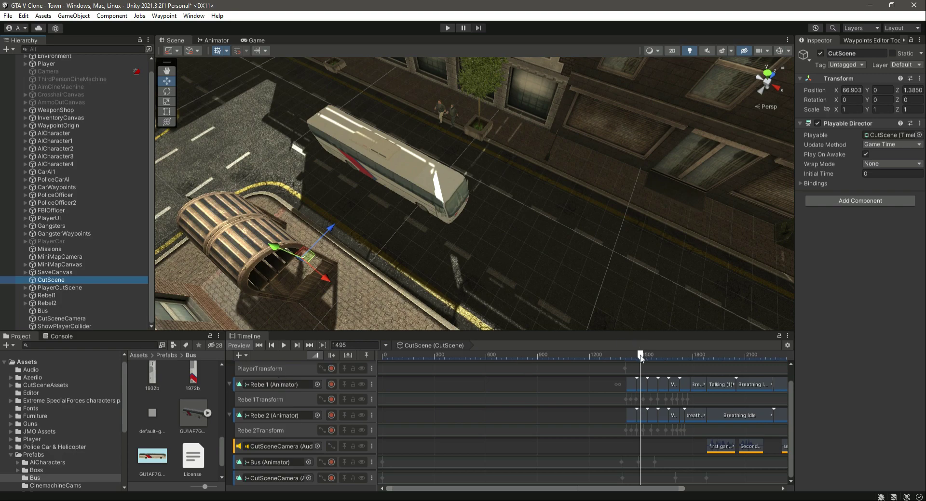
mouse_move(641, 355)
mouse_down()
mouse_move(621, 357)
mouse_move(641, 360)
mouse_up()
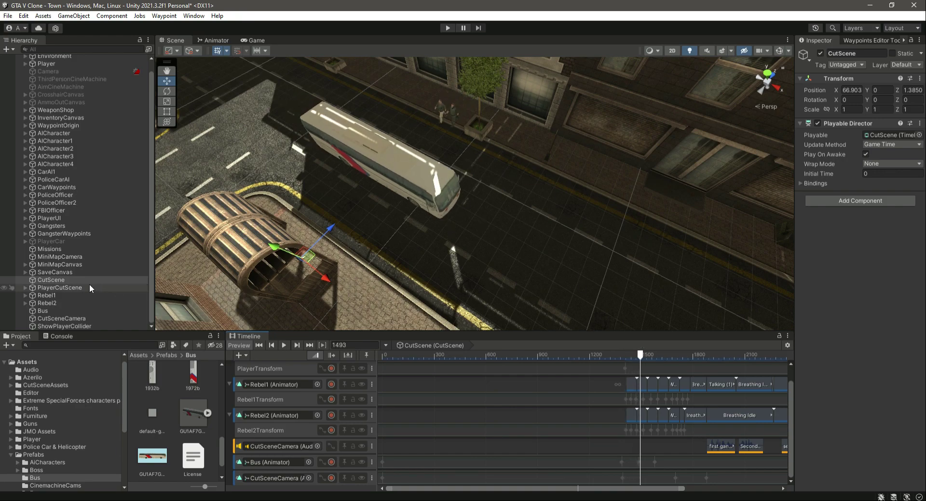
Tick Is Trigger on ShowPlayerCollider's Box Collider.
click(57, 281)
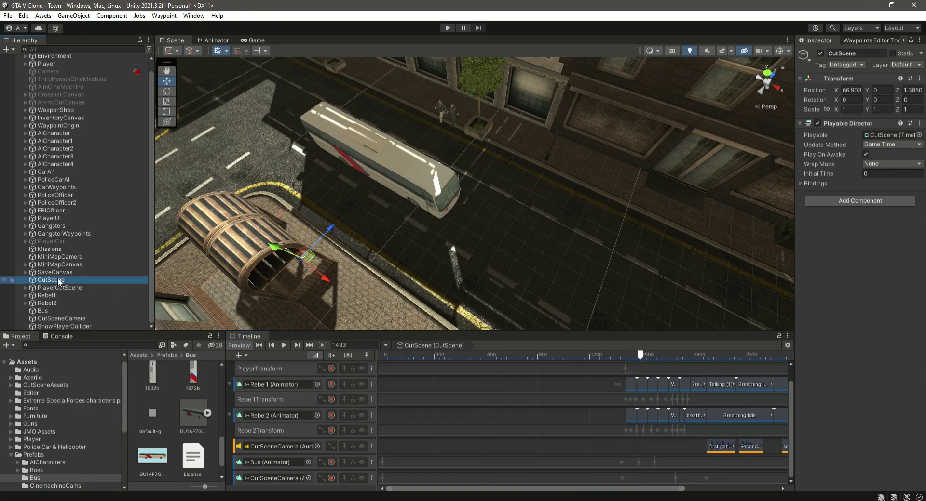
click(63, 327)
alt+drag(502, 217, 486, 180)
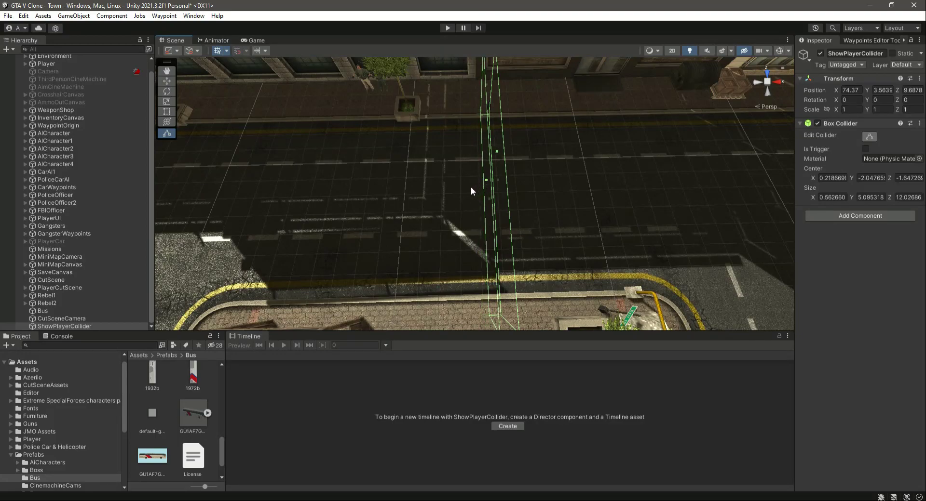
click(866, 148)
Create a CutSceneScripts folder inside the Scripts folder.
click(10, 455)
click(38, 457)
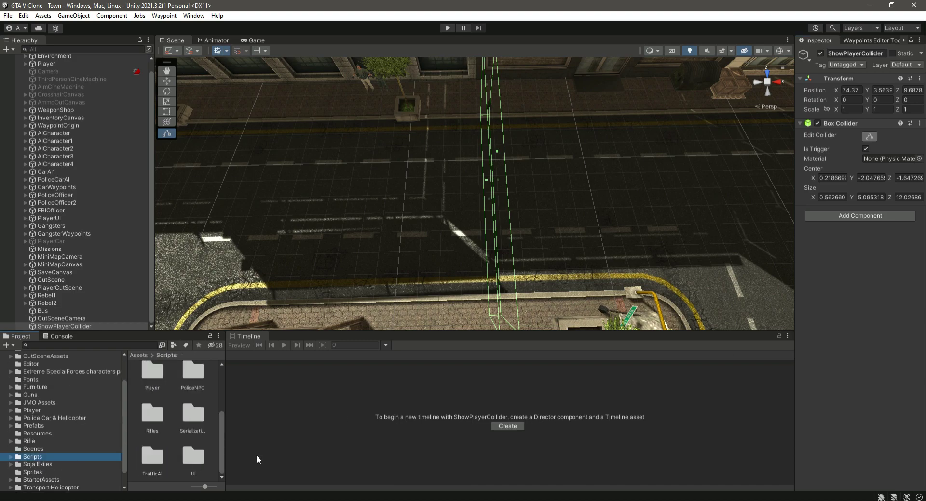
drag(222, 420, 222, 480)
right_click(209, 468)
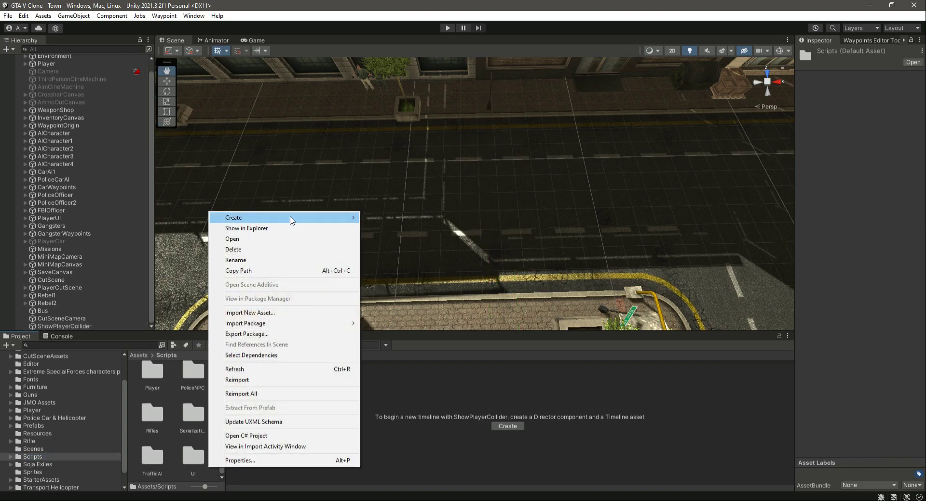
mouse_move(289, 218)
click(382, 63)
text(Cut)
text(Scen)
text(eS)
text(cripts)
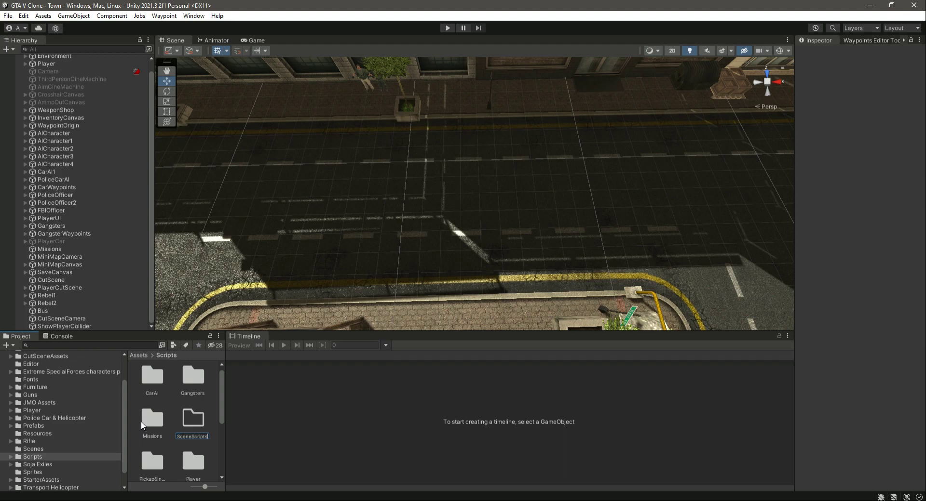
key(Return)
Create a C# script named ShowCutScenePlayer in CutSceneScripts.
double_click(193, 383)
right_click(152, 420)
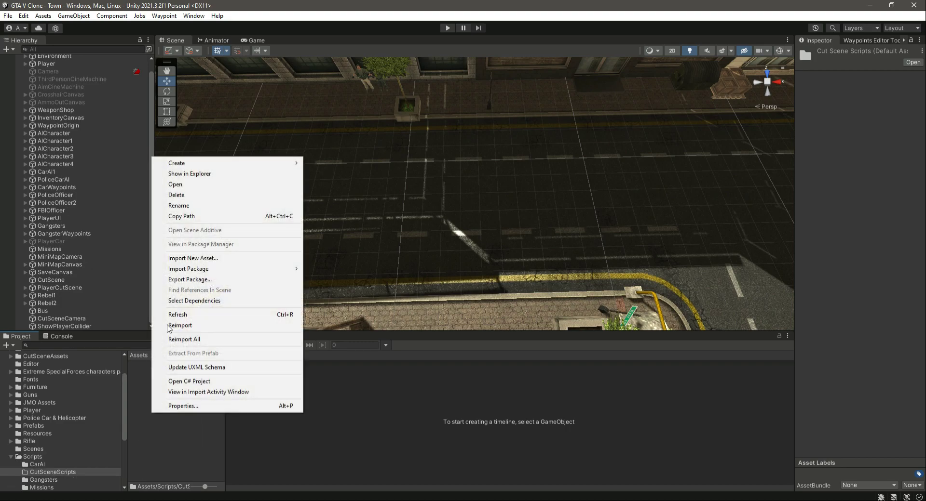
mouse_move(236, 165)
click(328, 79)
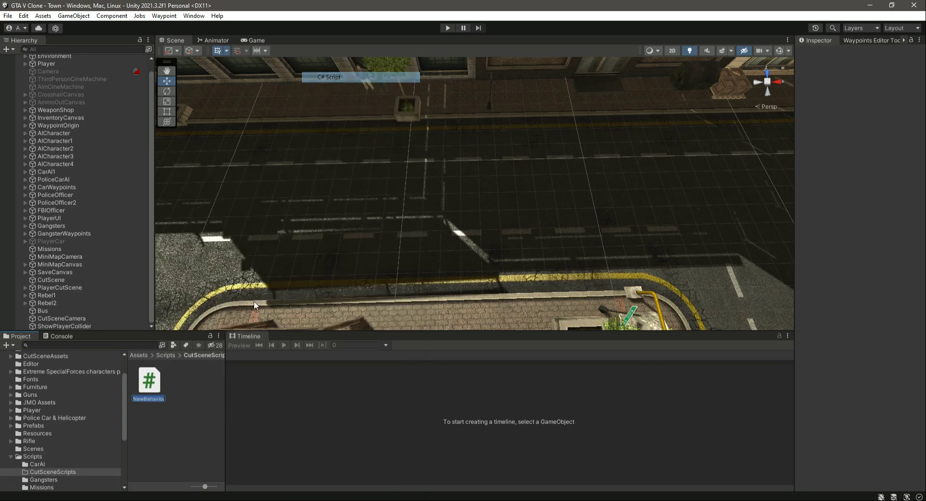
text(Show)
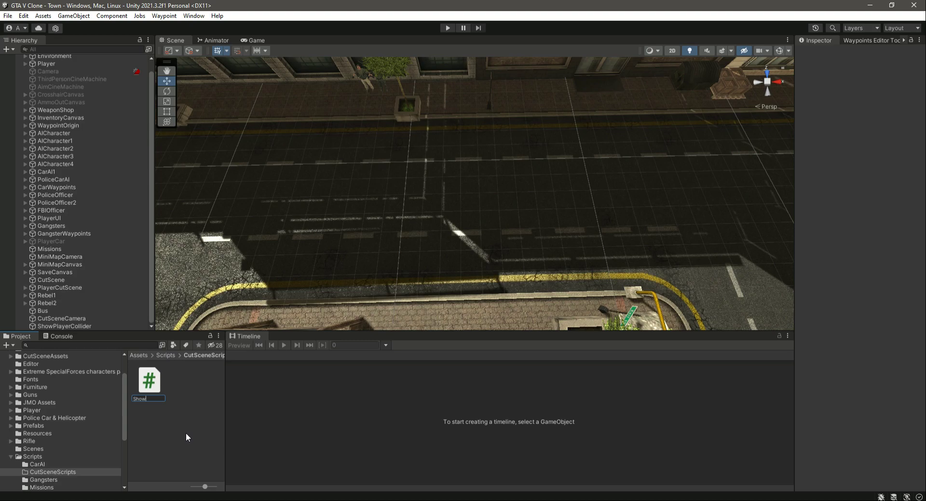
text(Play)
text(CutScene)
key(Return)
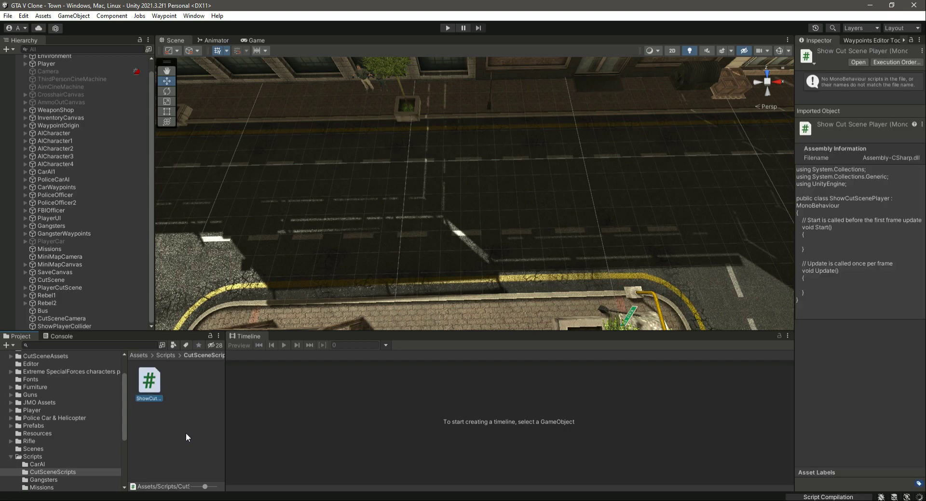
Attach ShowCutScenePlayer to ShowPlayerCollider and open the script in the code editor.
click(71, 326)
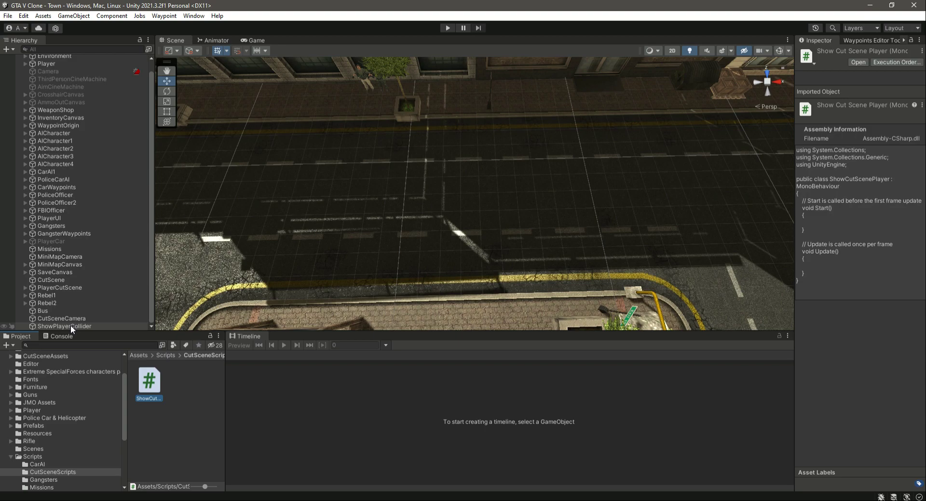
drag(149, 381, 890, 256)
click(884, 224)
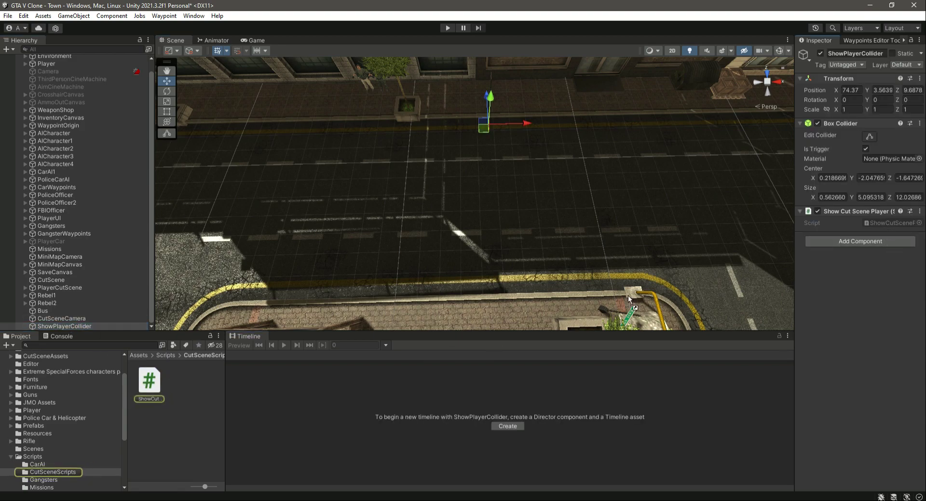
double_click(149, 384)
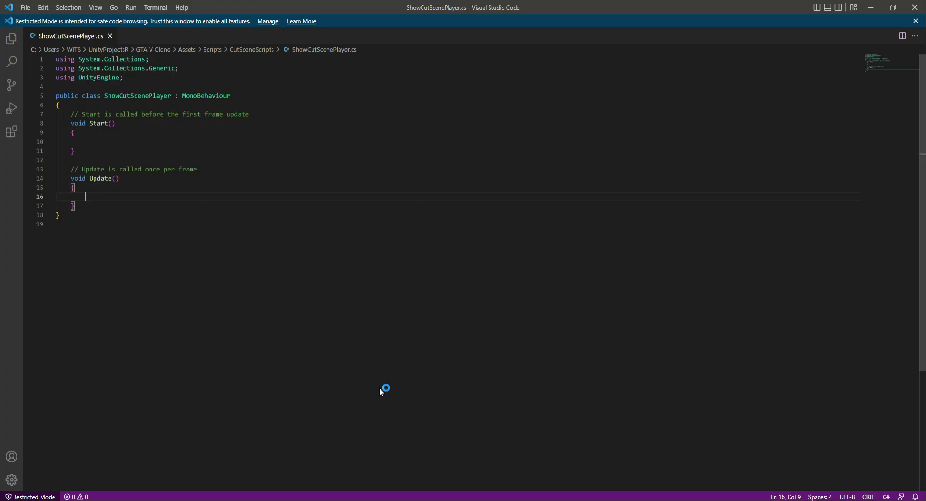
click(870, 7)
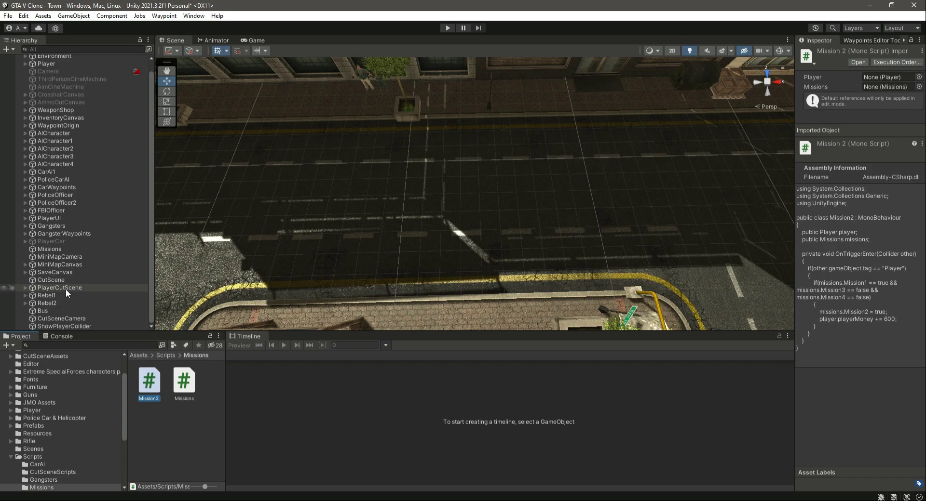
click(61, 312)
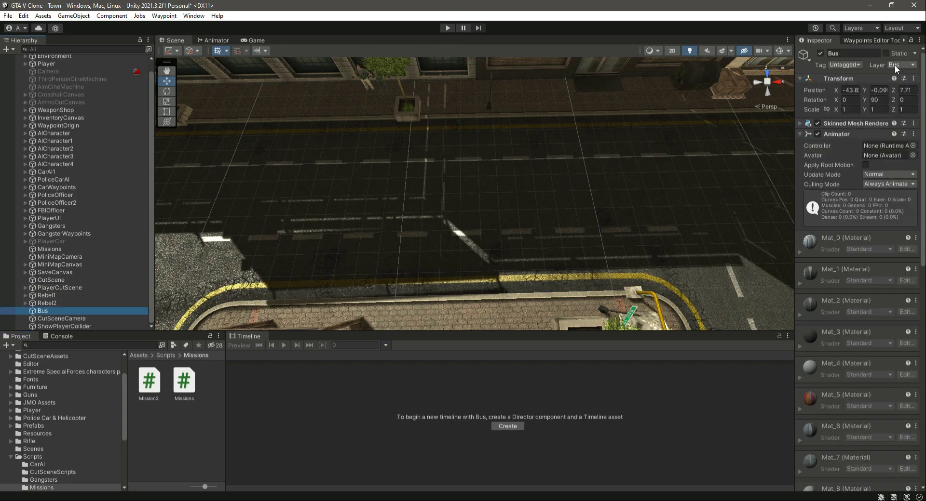
Add and save a new tag named 'Bus' in the Tags list.
click(843, 64)
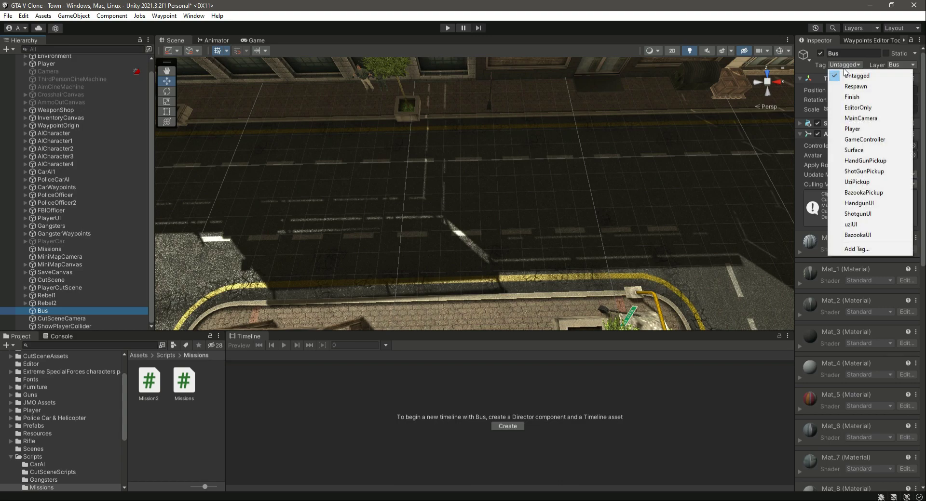
click(864, 249)
click(899, 184)
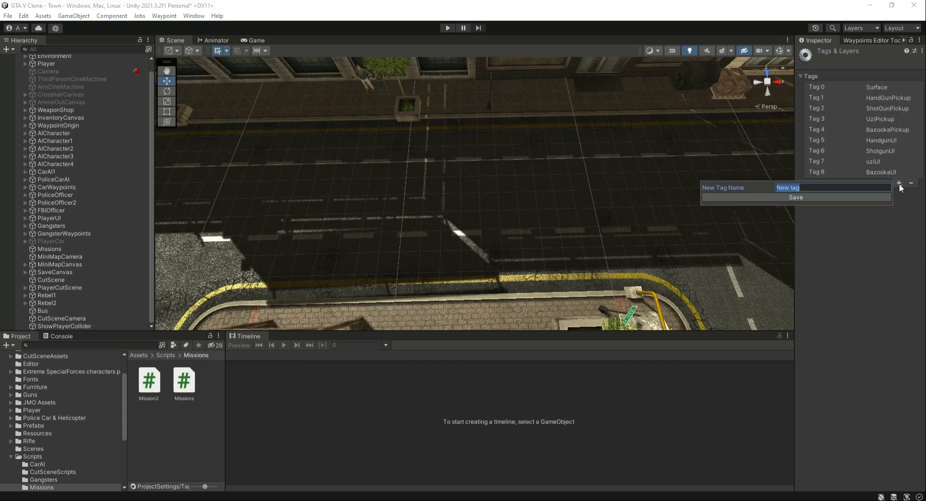
text(Bus)
click(819, 196)
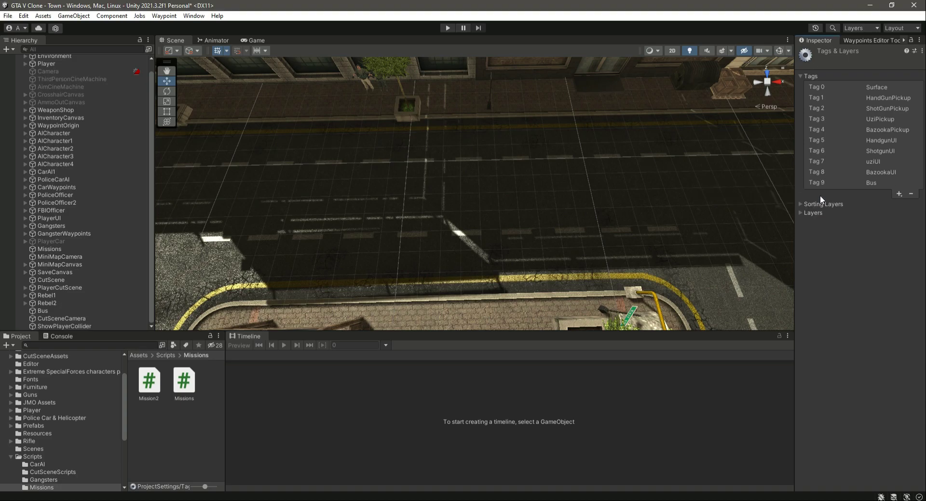
Set the Bus object's Tag to Bus.
click(60, 313)
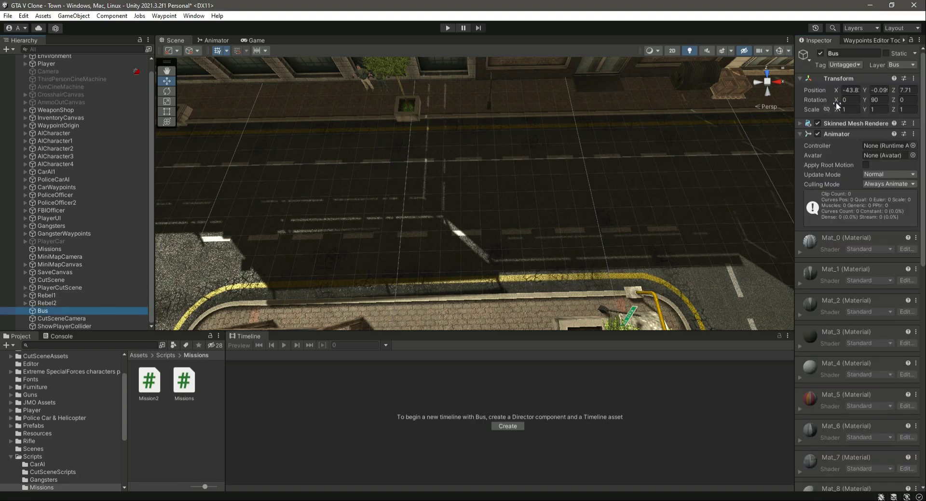
click(849, 66)
click(861, 247)
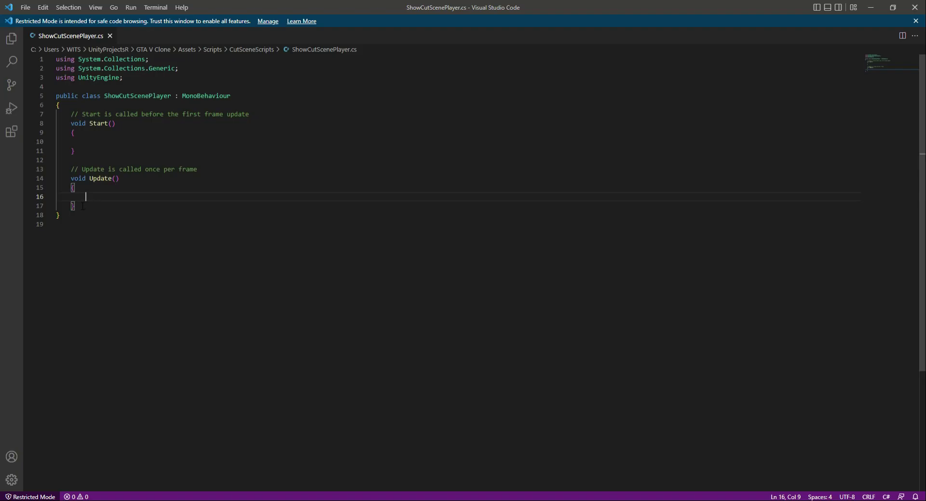
drag(83, 207, 71, 114)
Replace the default methods with the field 'public GameObject cutscenePlayer;'.
key(BackSpace)
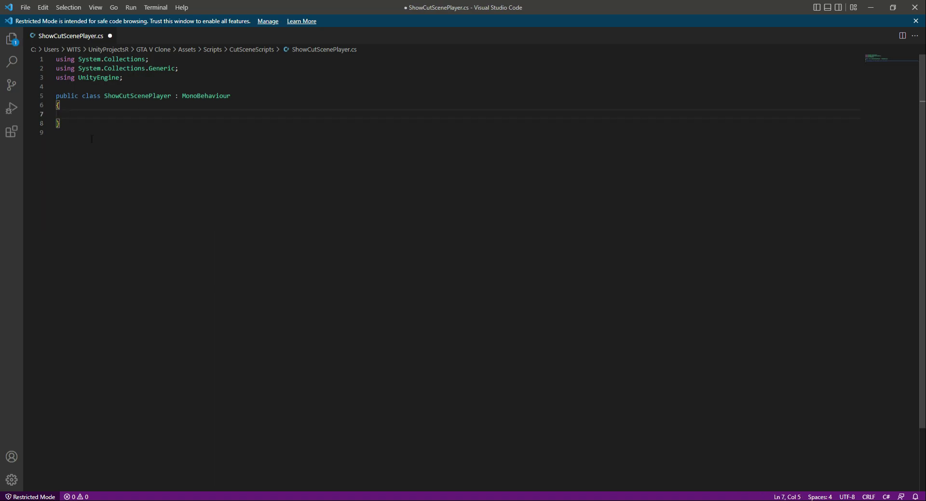
text(public)
text(GameOb)
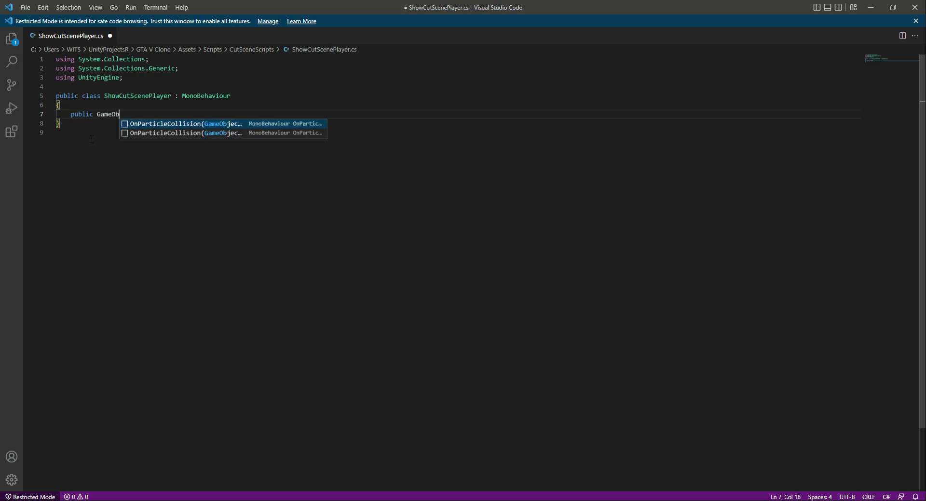
text(ject )
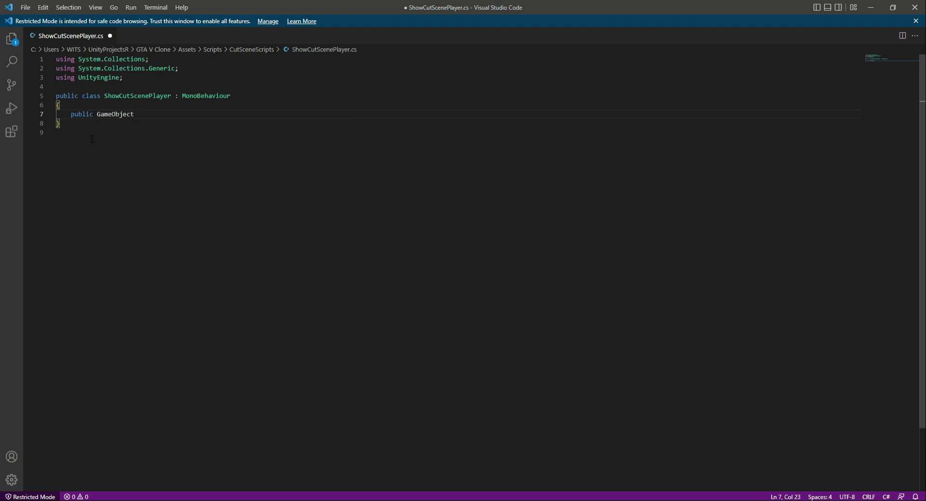
text(cutScenePlayer)
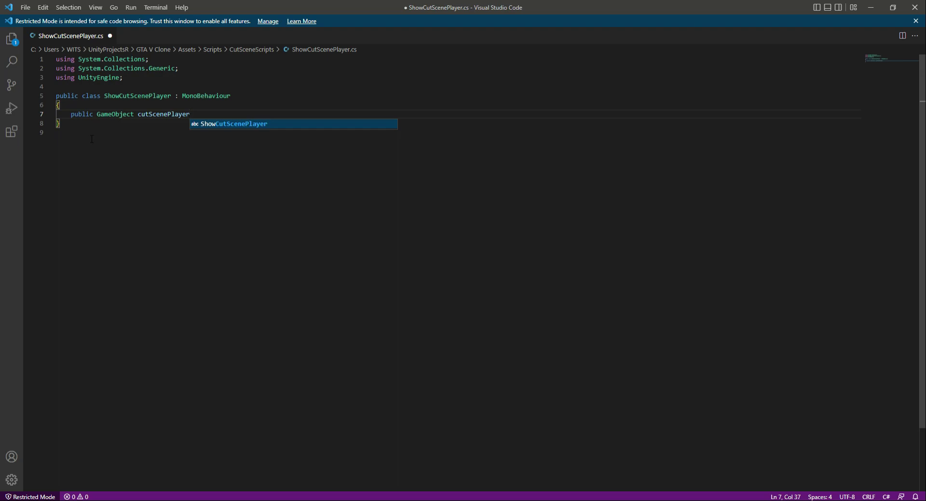
text(;)
key(Left)
key(Left)
key(Left)
key(Left)
key(Left)
key(Left)
key(Left)
key(Left)
key(Left)
key(Left)
key(Left)
key(Delete)
text(s)
key(End)
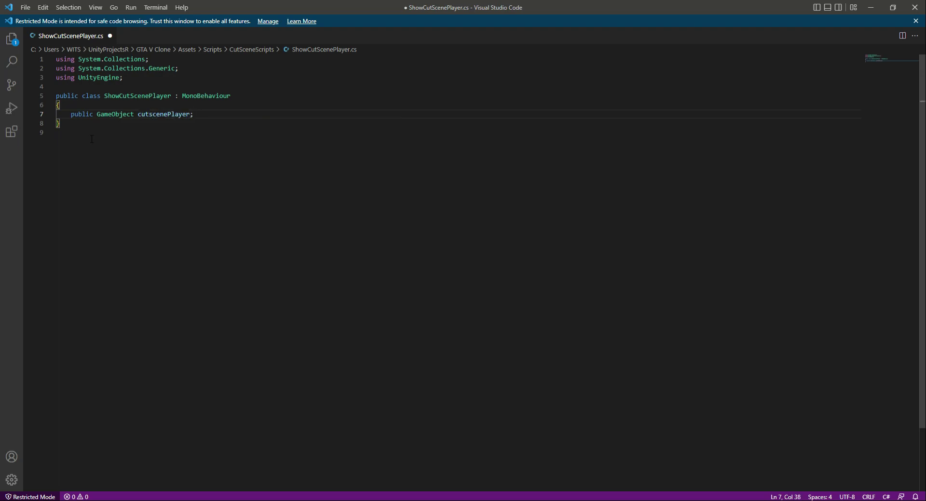
Add an empty private void OnTriggerEnter(Collider other) method with its brace on its own line.
key(Return)
key(Return)
text(O)
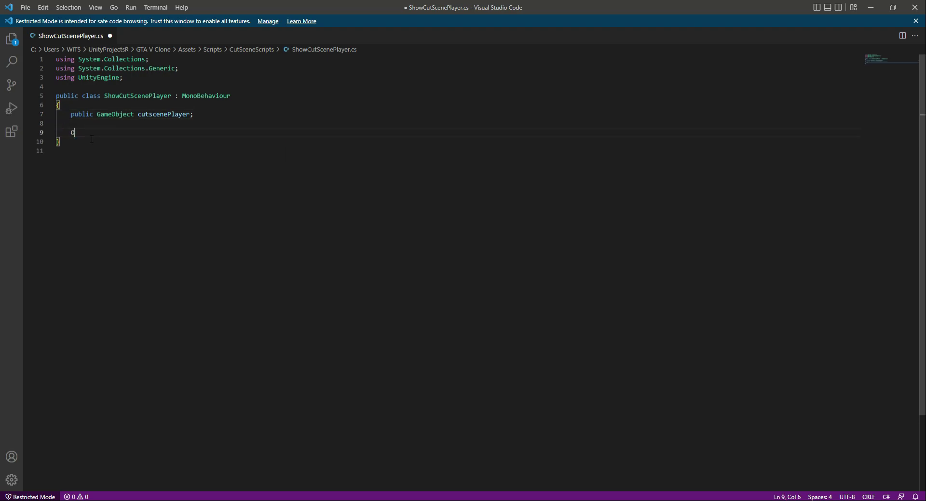
text(nTrig)
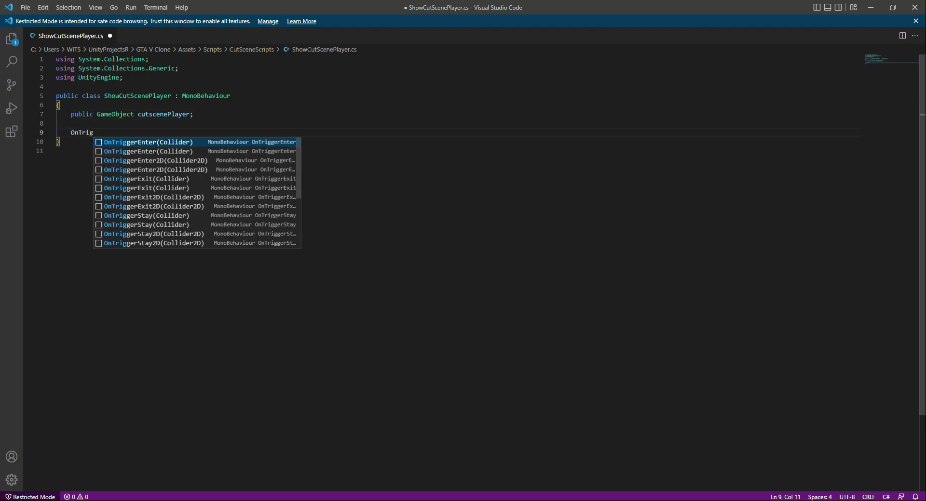
key(Return)
key(Up)
key(End)
key(Left)
key(Return)
key(Down)
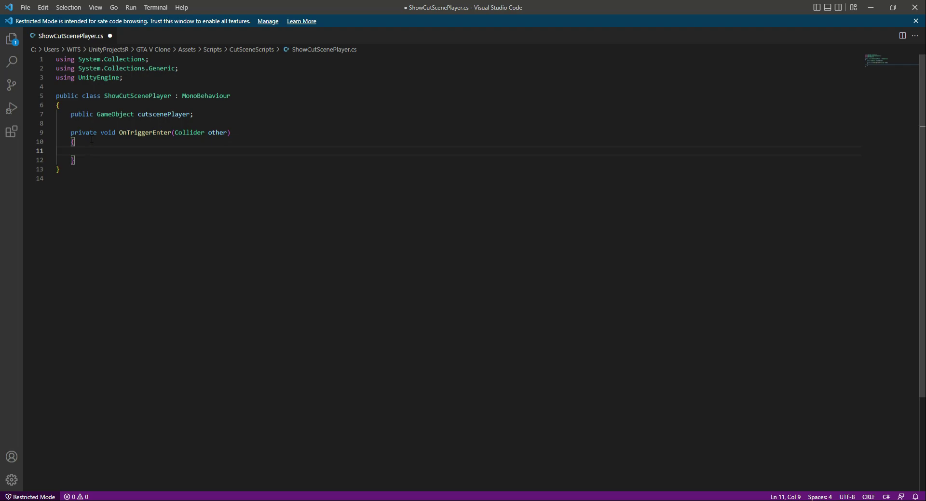
Write if(other.gameobject.tag == "Bus") { cutscenePlayer.SetActive(true); } and save.
text(if(other)
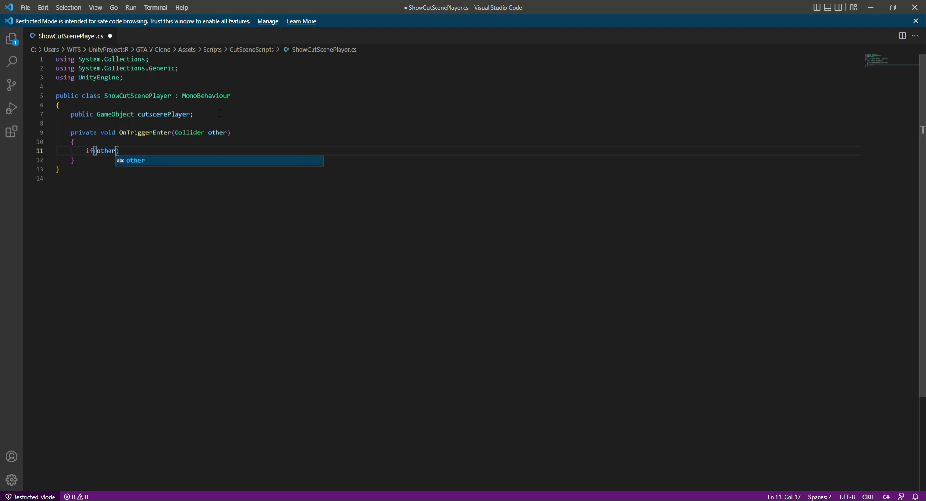
text(.game)
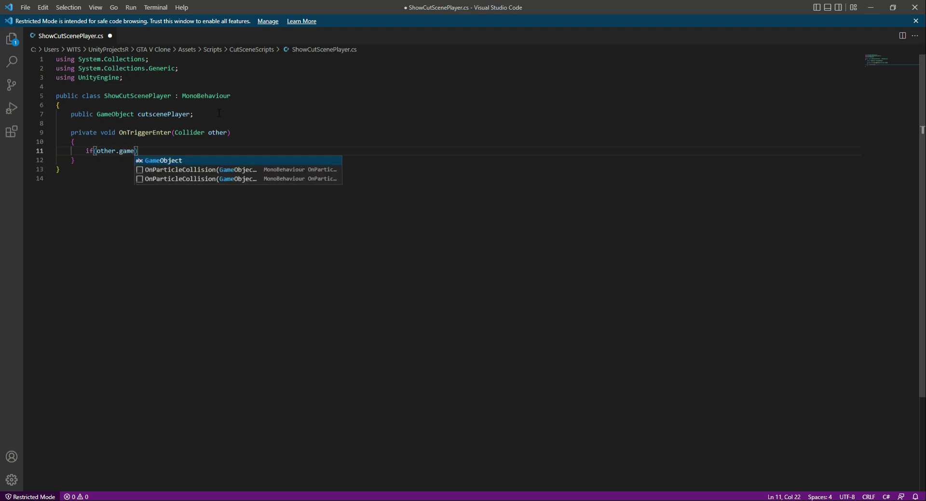
text(object.)
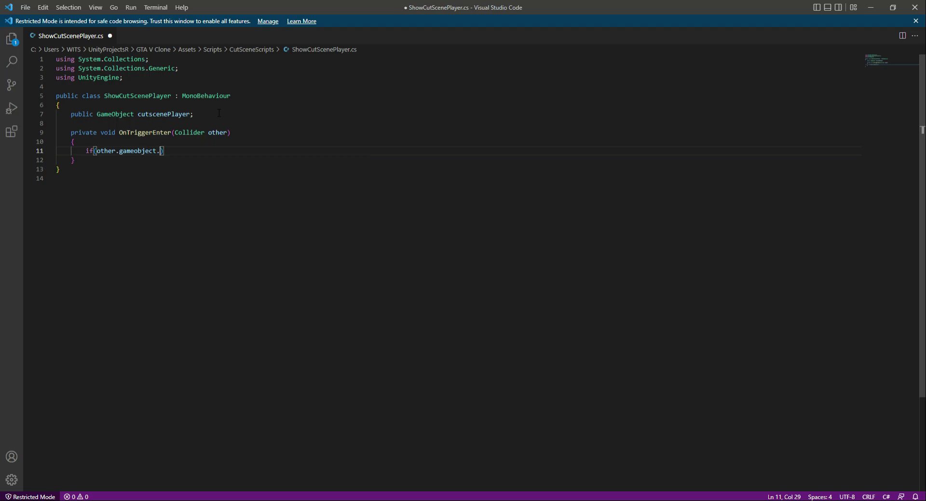
text(tag)
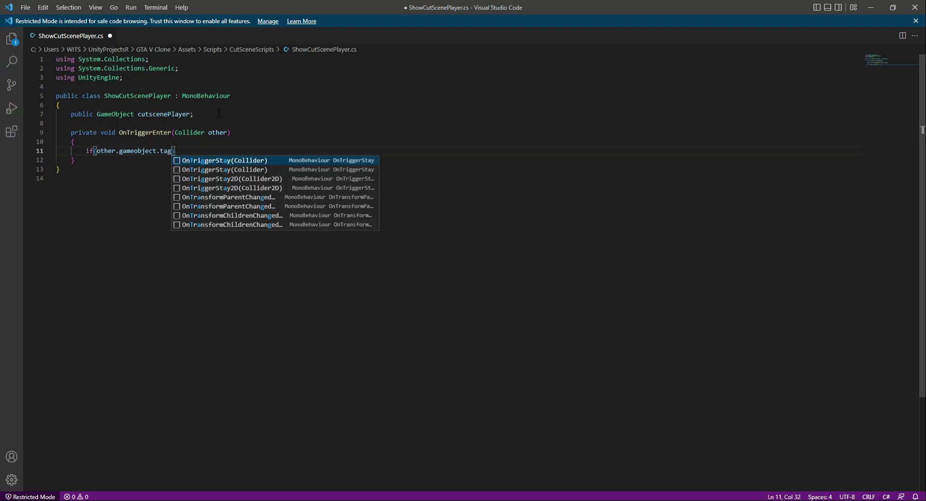
text( = )
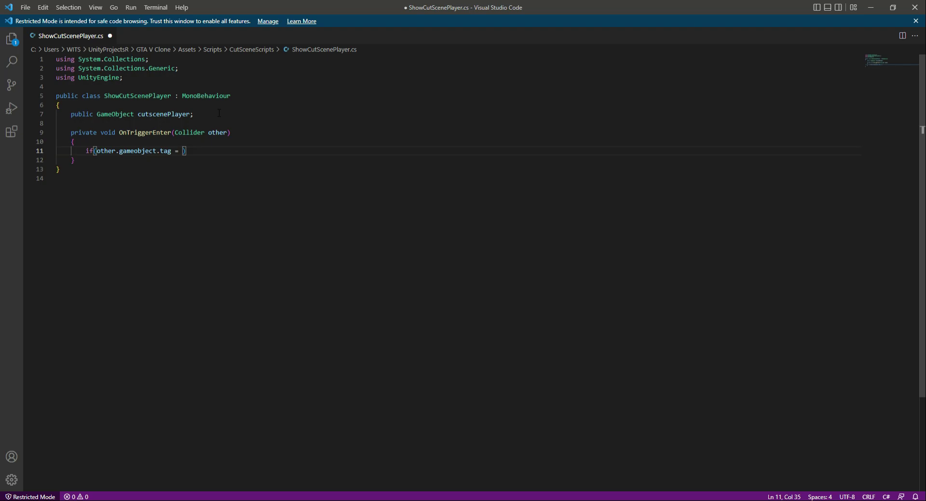
text(="Bus"))
key(Return)
text({)
key(Return)
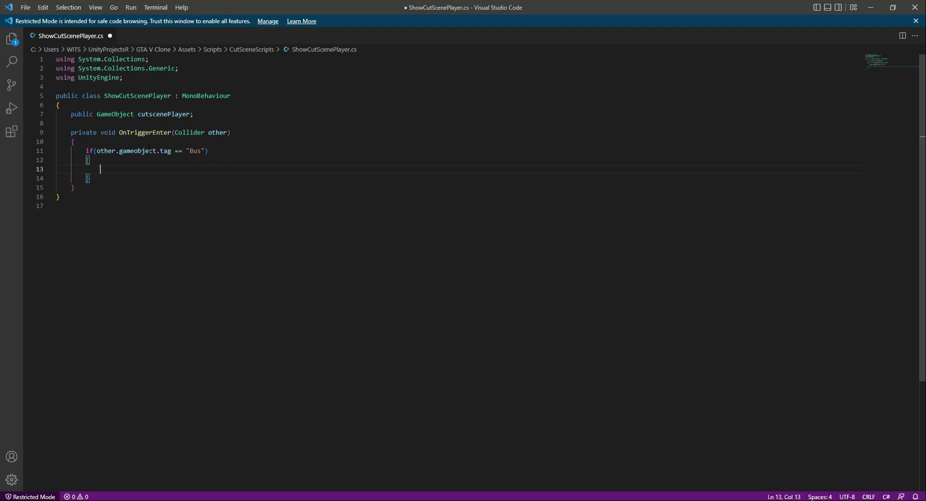
double_click(163, 114)
key(ctrl+c)
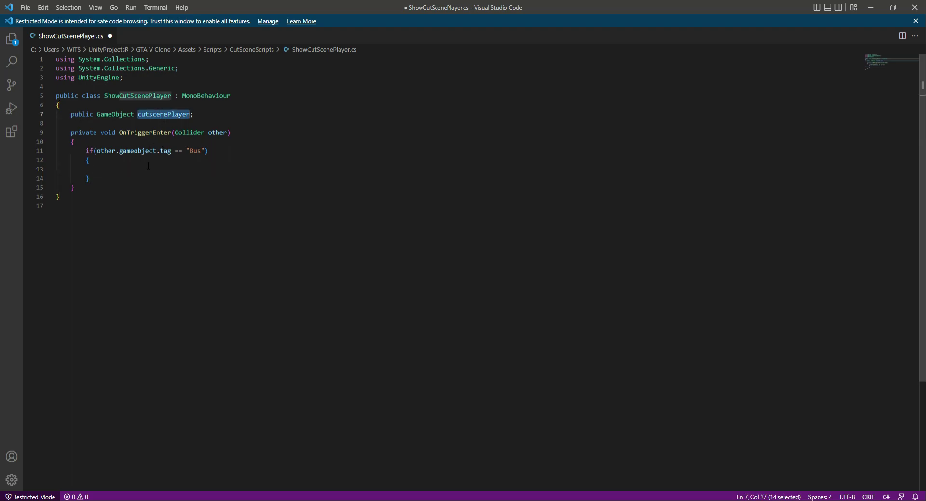
click(137, 169)
key(ctrl+v)
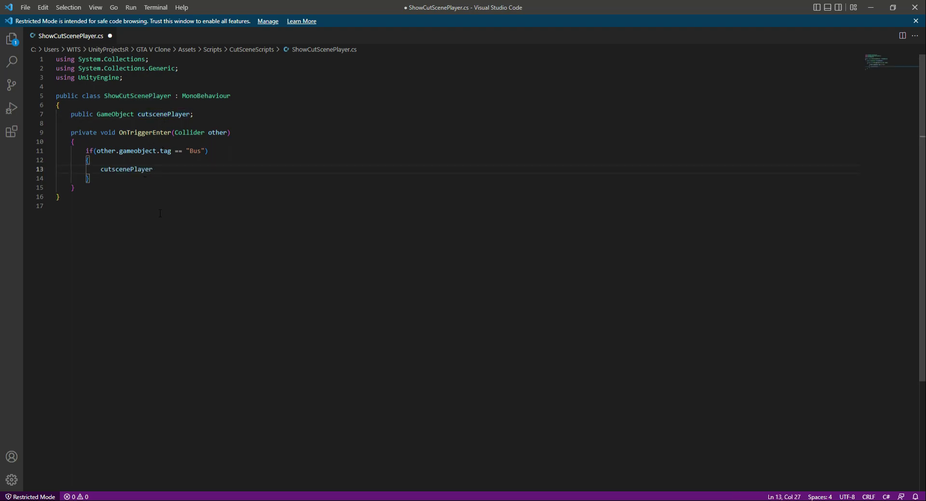
text(.Set)
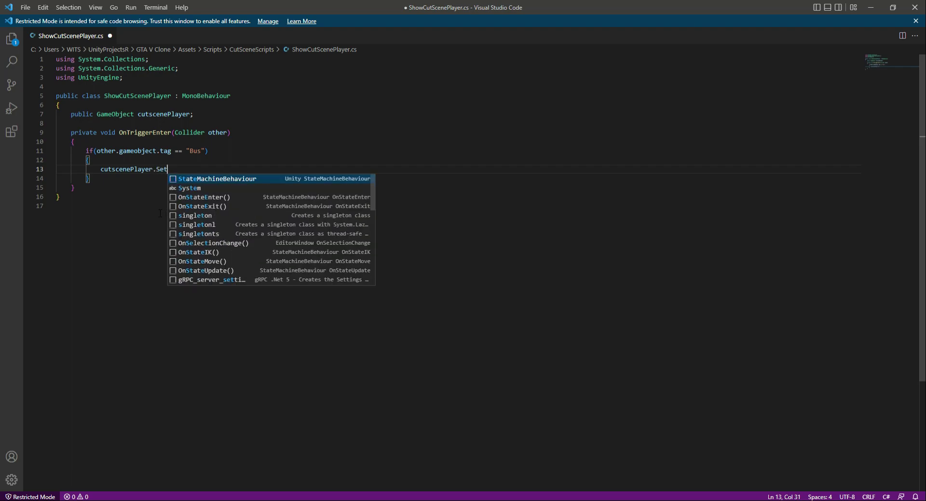
text(Active)
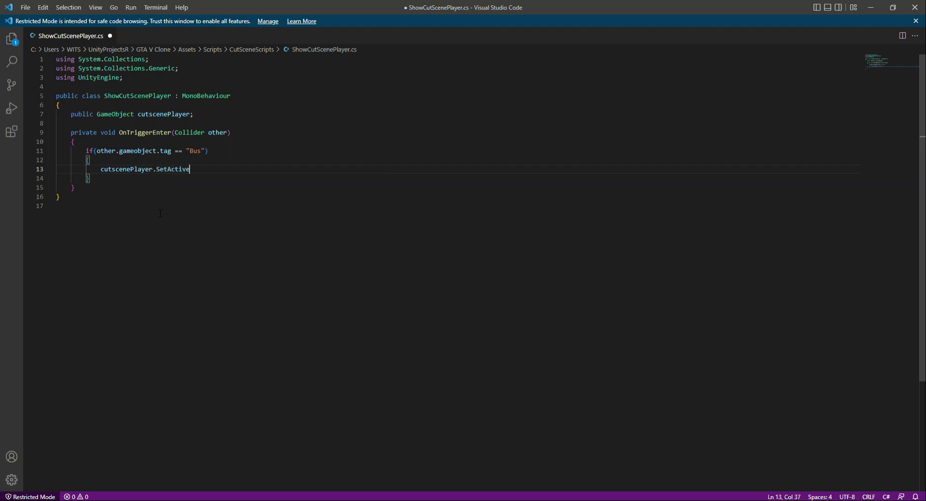
text((true);)
key(ctrl+s)
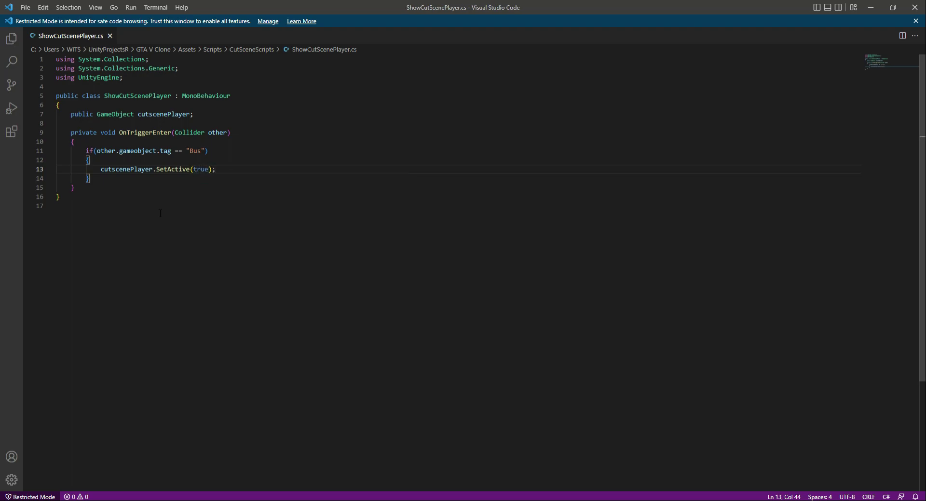
Correct 'gameobject' to 'gameObject' in the if condition and save the script.
key(Up)
key(Up)
click(138, 151)
key(BackSpace)
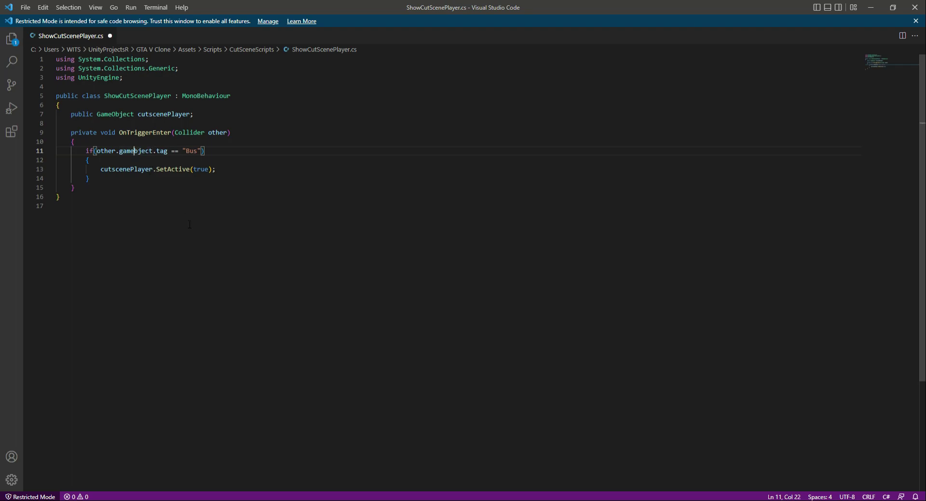
text(O)
key(ctrl+s)
Drag PlayerCutScene into ShowPlayerCollider's Cutscene Player field and save the scene.
click(223, 151)
key(alt+Tab)
click(88, 281)
click(70, 312)
click(71, 325)
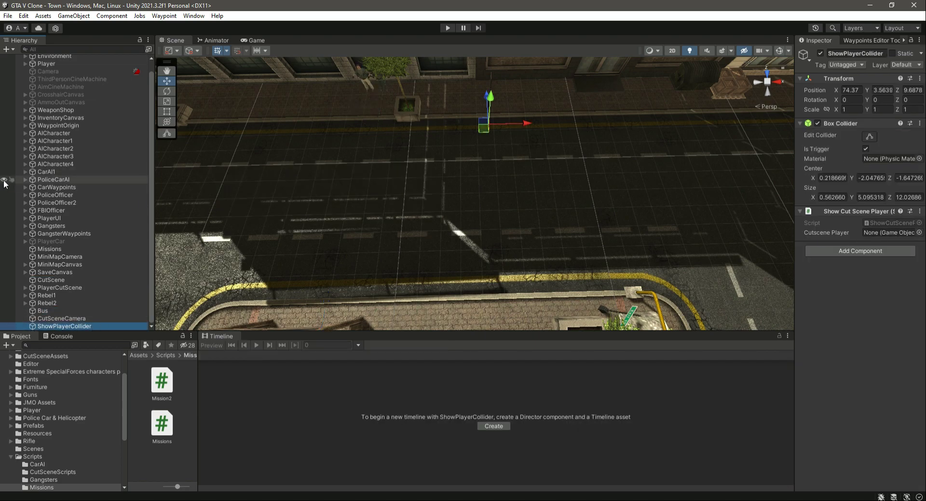
drag(57, 287, 892, 233)
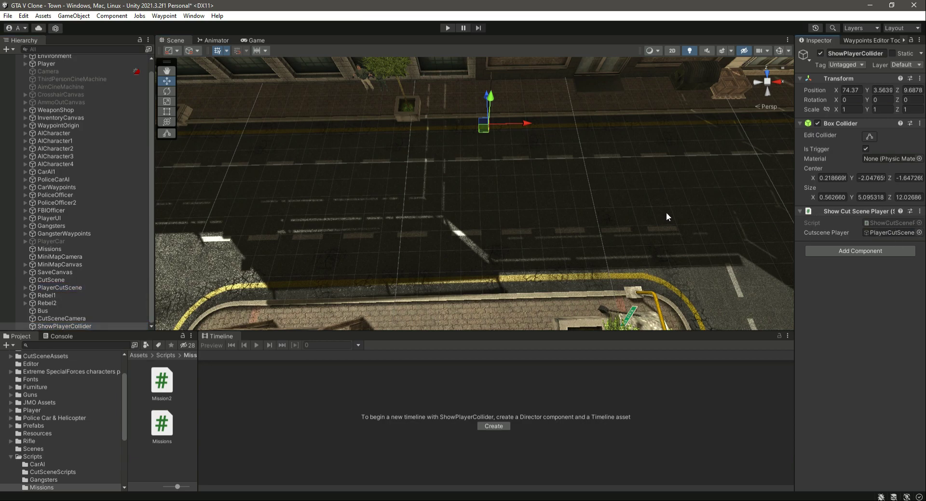
key(ctrl+s)
right_drag(630, 178, 80, 265)
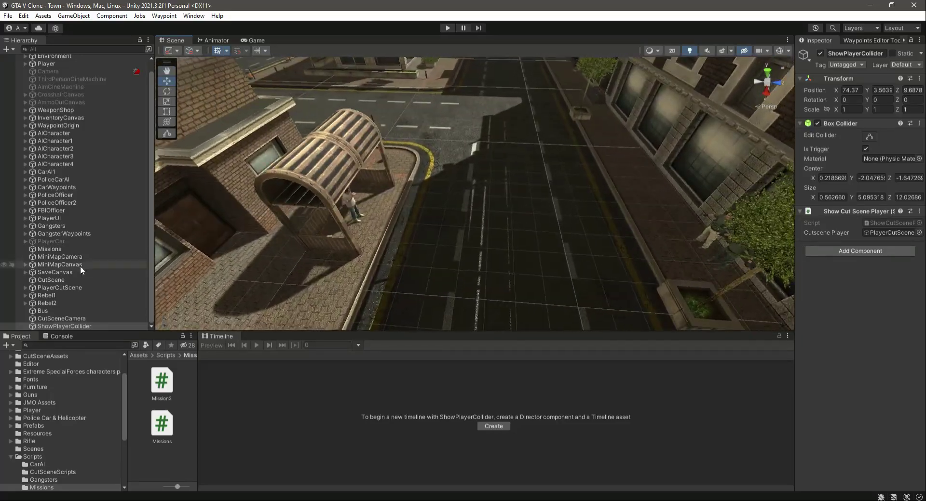
click(66, 287)
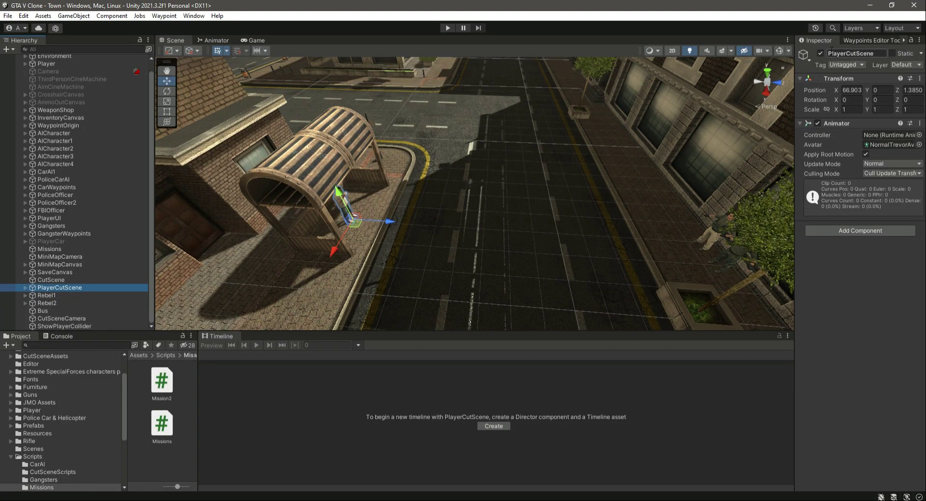
Deactivate PlayerCutScene, save the scene, then review ShowPlayerCollider and the Bus.
click(819, 53)
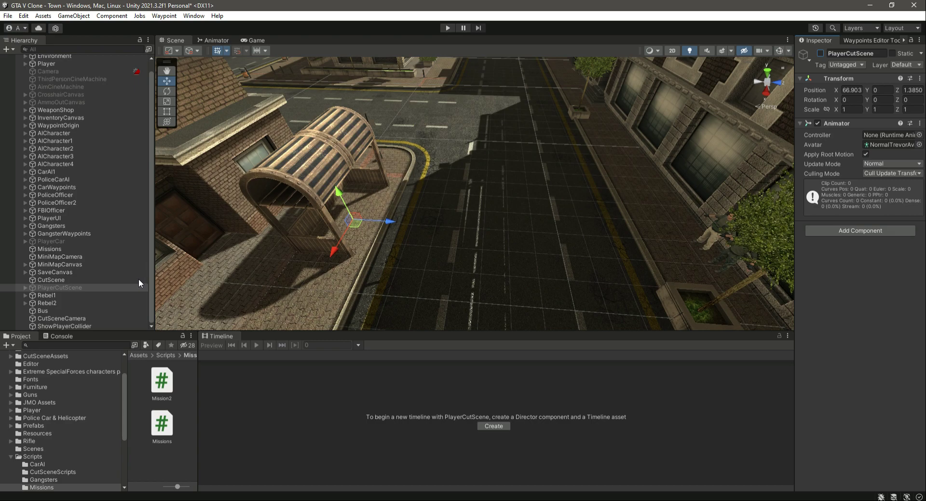
key(ctrl+s)
click(26, 327)
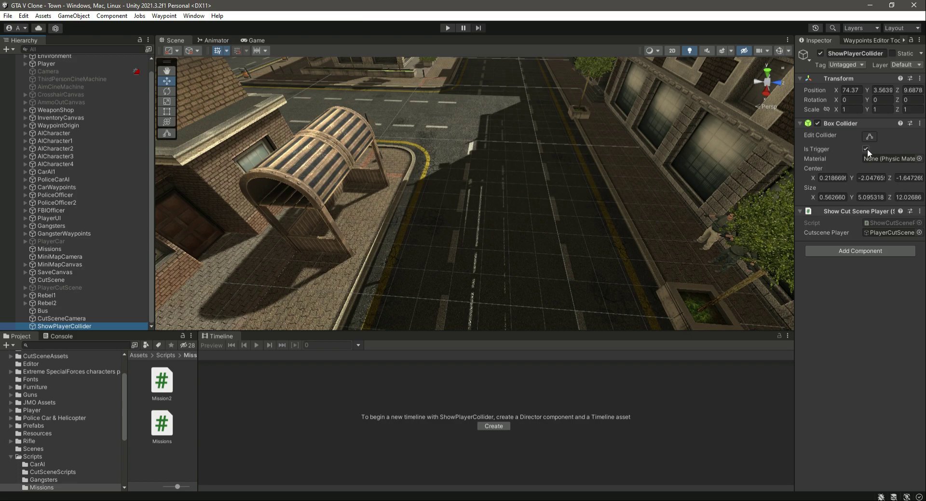
click(42, 311)
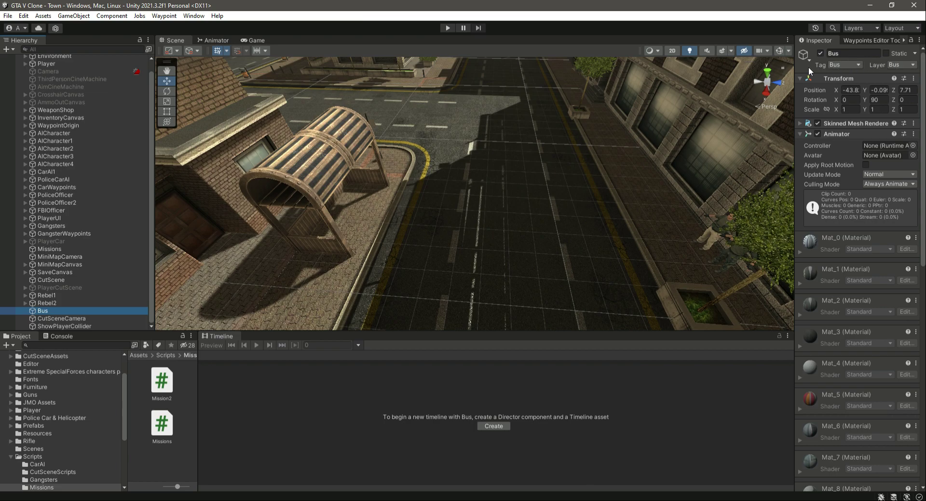
Run the game, watch the Bus in the Scene and Game views, stop, and select Bus.
click(448, 28)
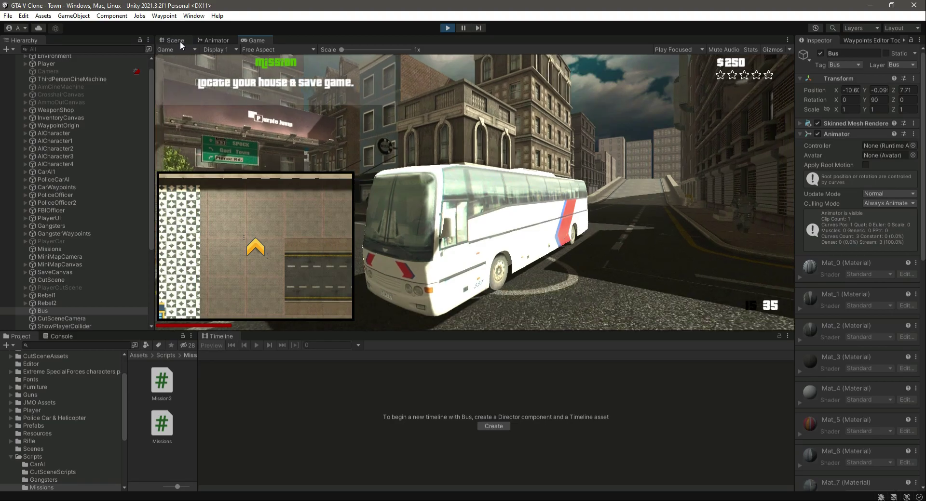
click(181, 42)
right_drag(521, 222, 555, 266)
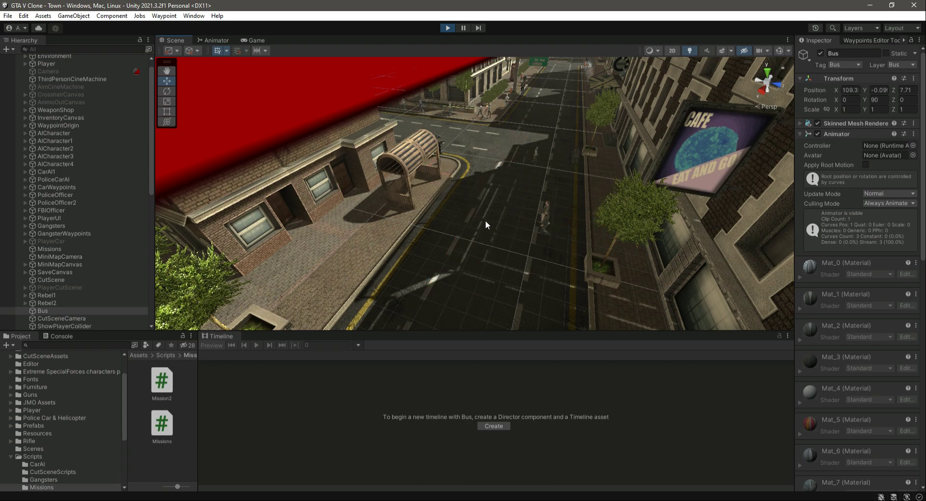
click(257, 40)
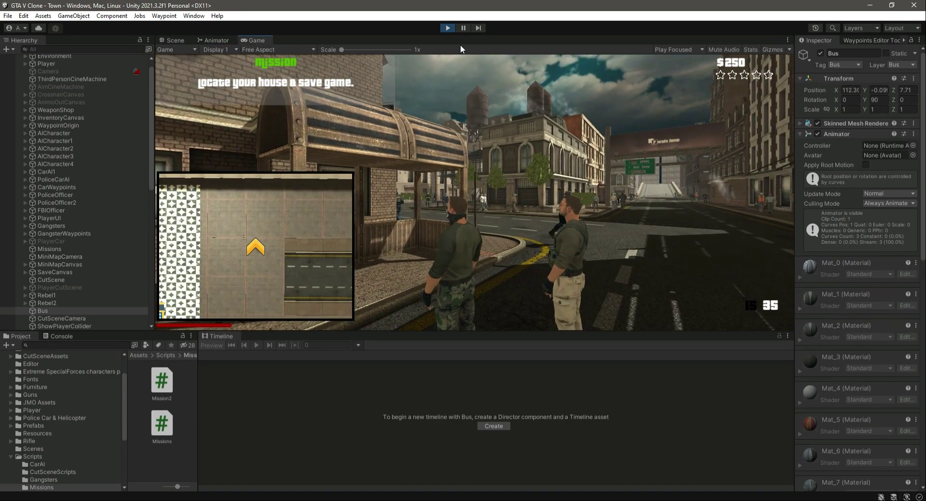
click(449, 29)
click(71, 320)
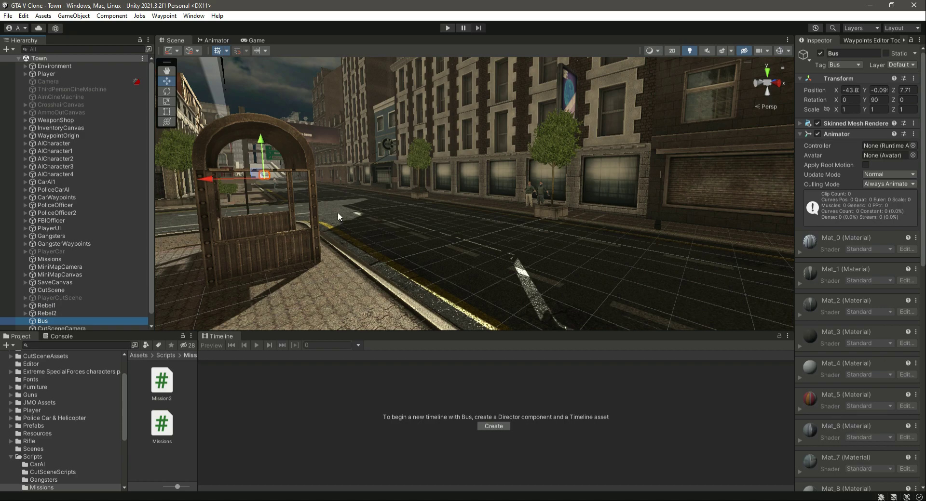
Frame and orbit around the Bus, then reselect it and scroll the Inspector down to Add Component.
double_click(43, 321)
right_drag(421, 247, 468, 228)
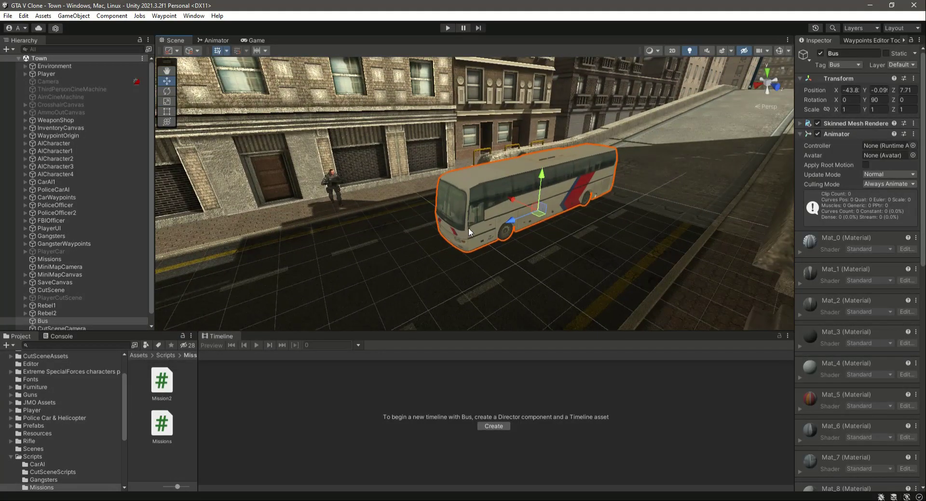
scroll(35, 291, down, 1)
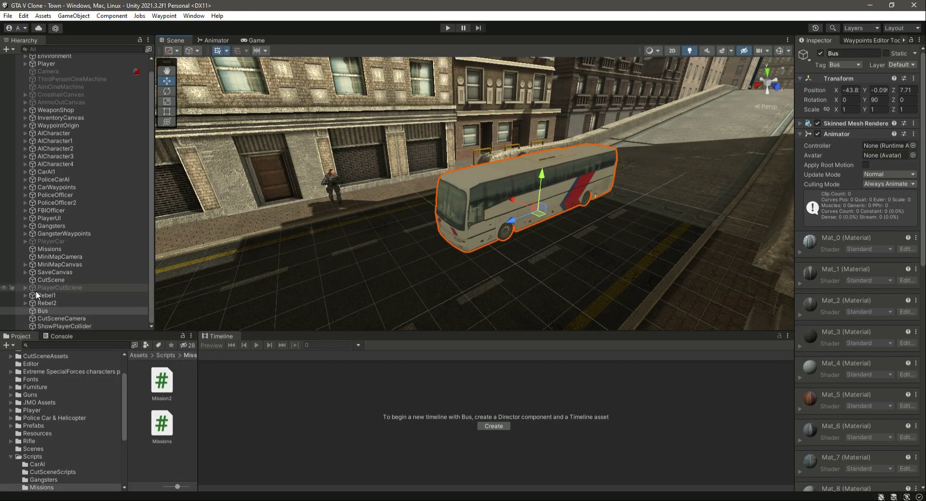
click(69, 325)
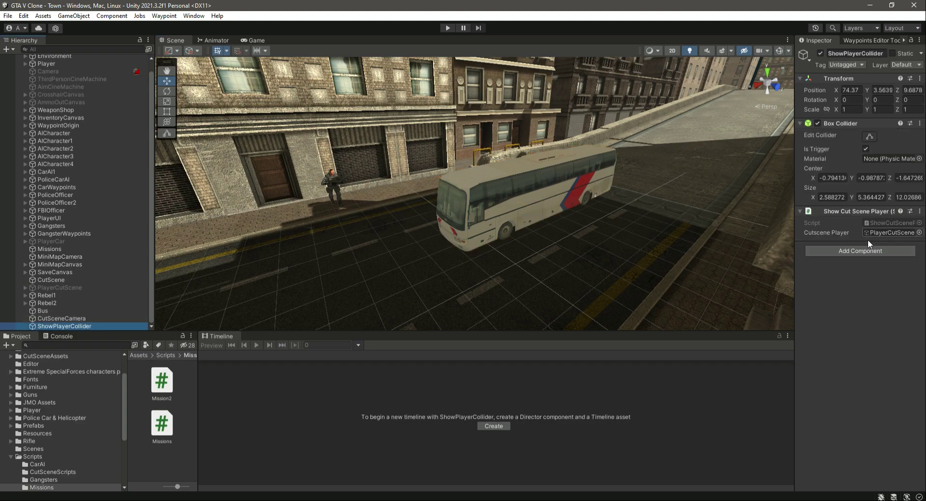
click(59, 310)
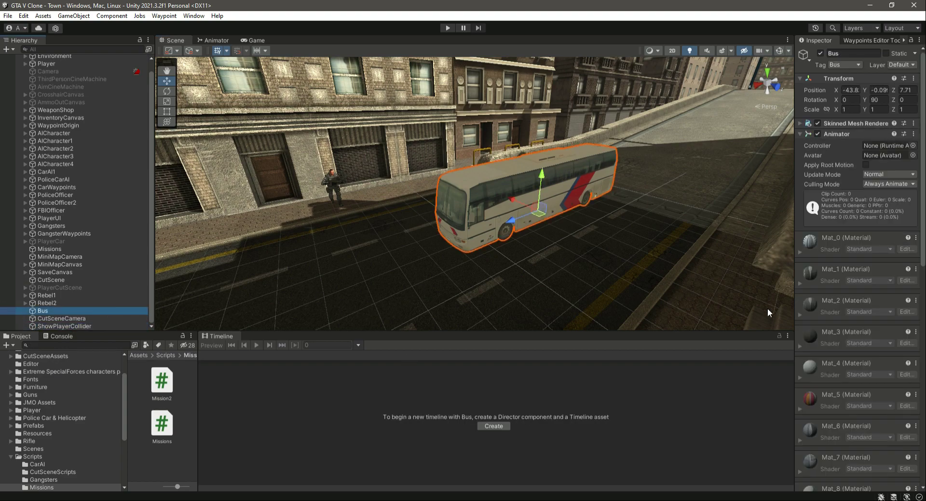
scroll(841, 303, down, 15)
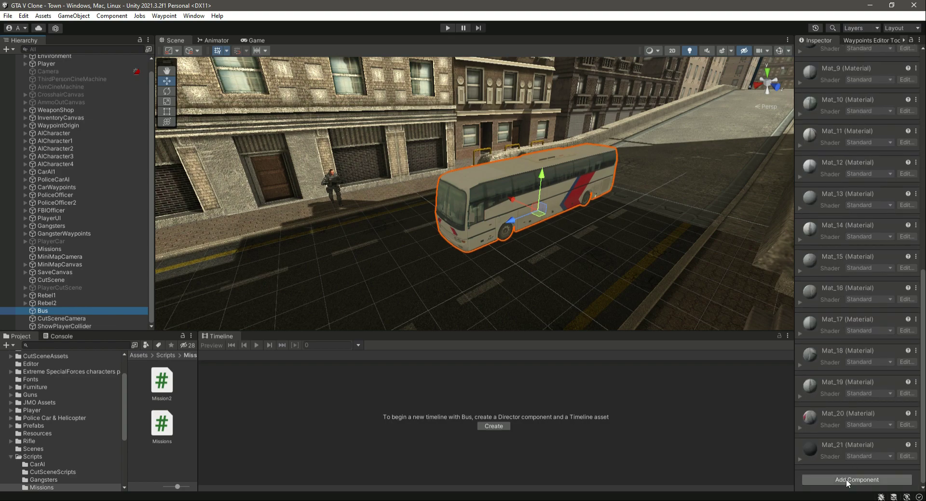
Add a Box Collider to the Bus and toggle Edit Collider to check its bounds.
click(847, 480)
text(rig)
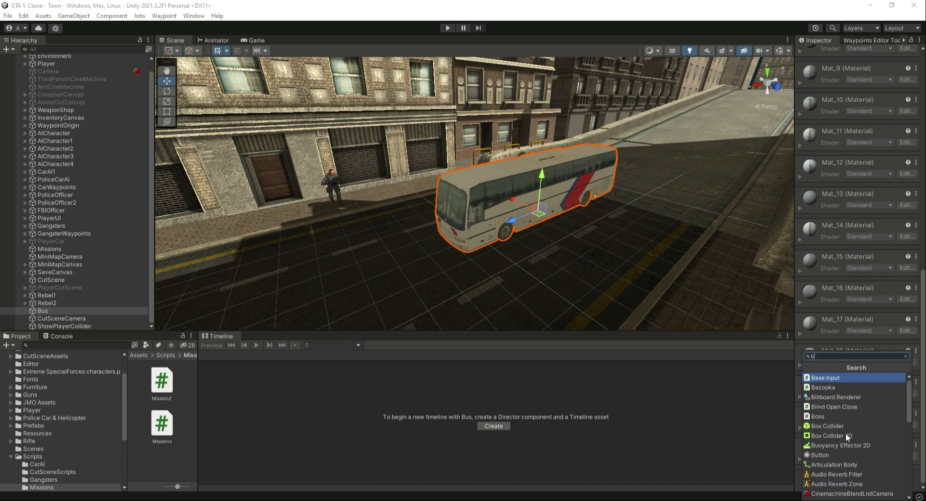
key(Return)
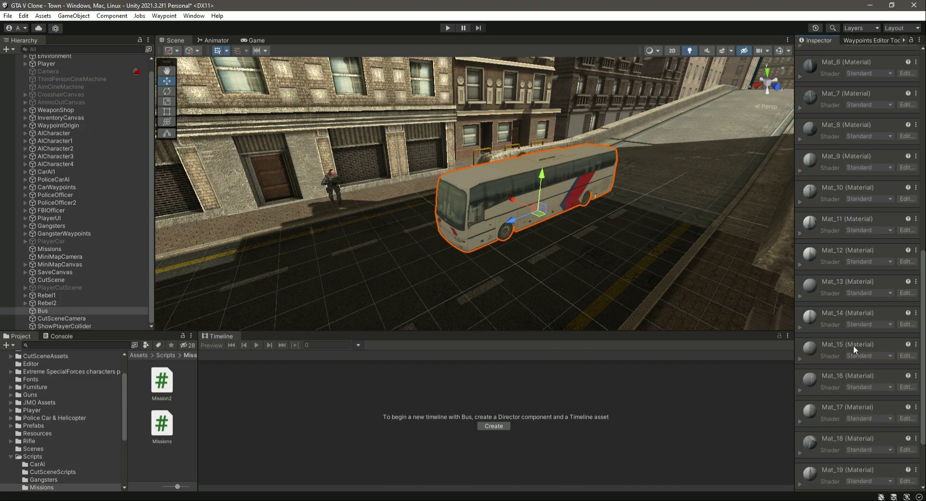
scroll(853, 346, up, 10)
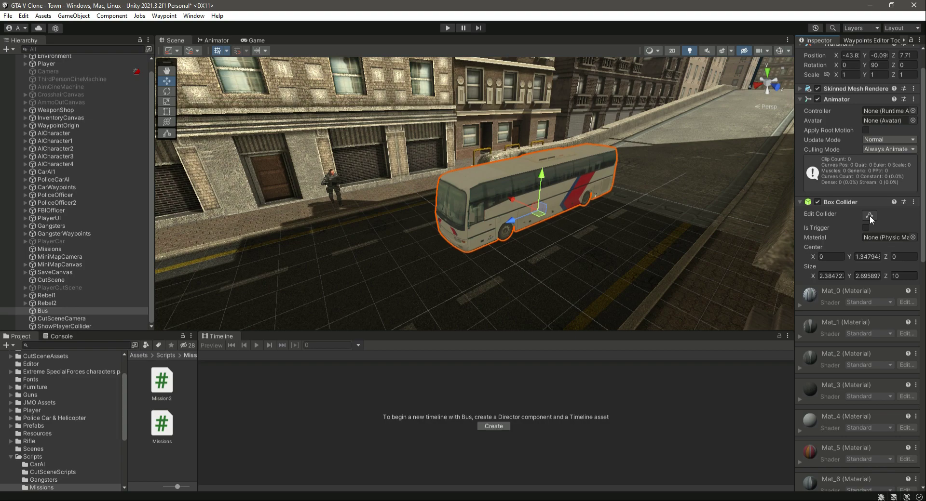
click(869, 215)
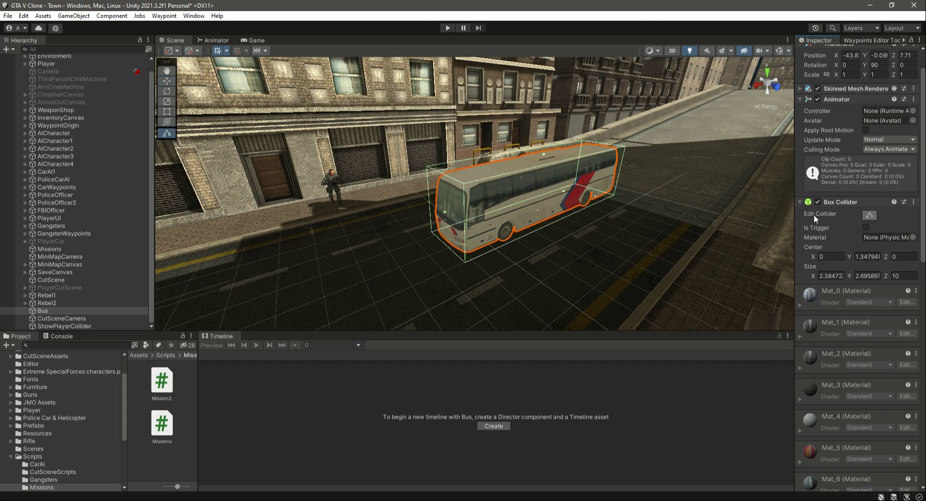
click(867, 216)
Add a Rigidbody to the Bus and save the scene.
scroll(871, 301, down, 15)
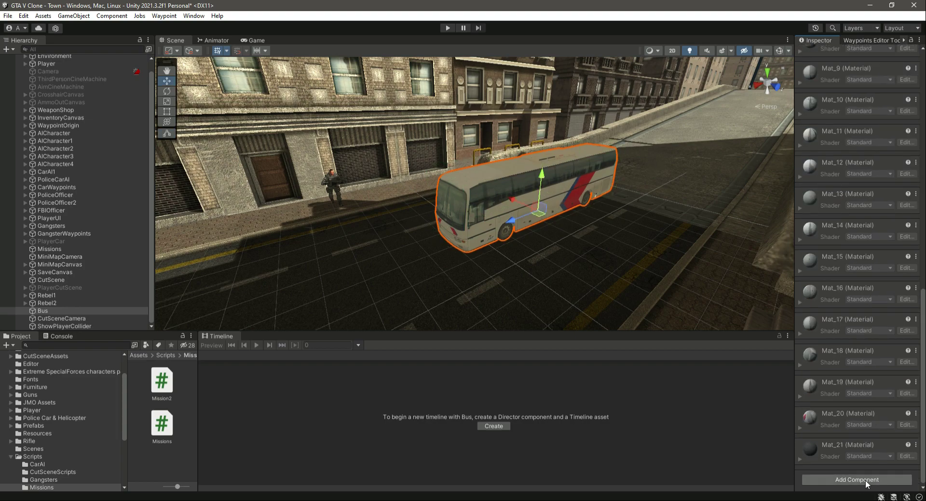
click(856, 480)
key(Escape)
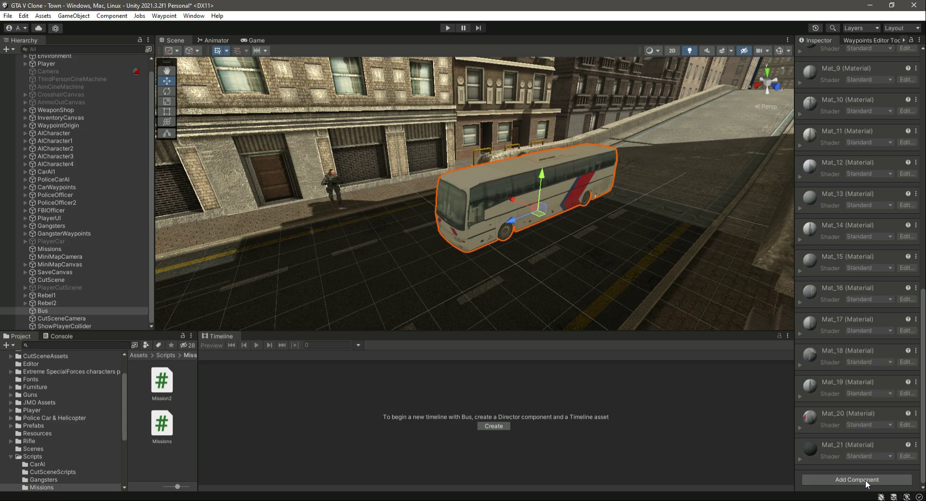
scroll(863, 472, up, 15)
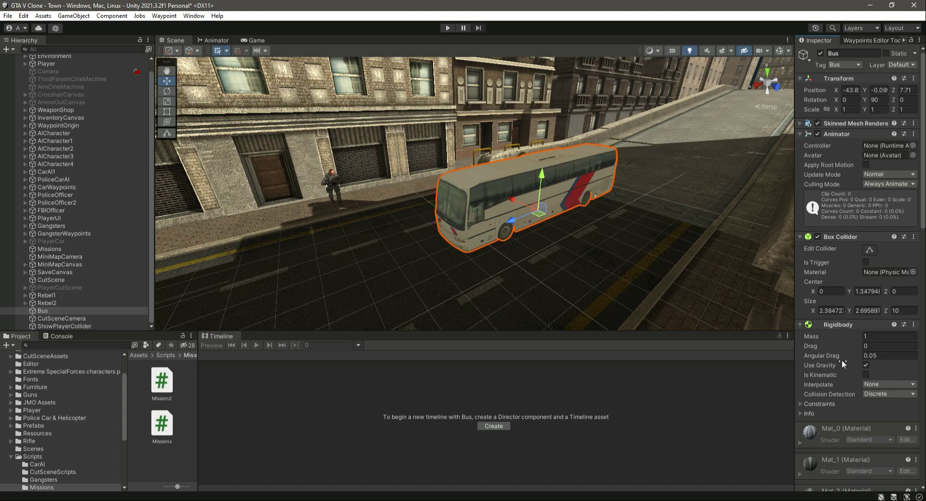
key(ctrl+s)
Play the game and follow the moving Bus in the Scene view down the street to the bus stop.
click(448, 28)
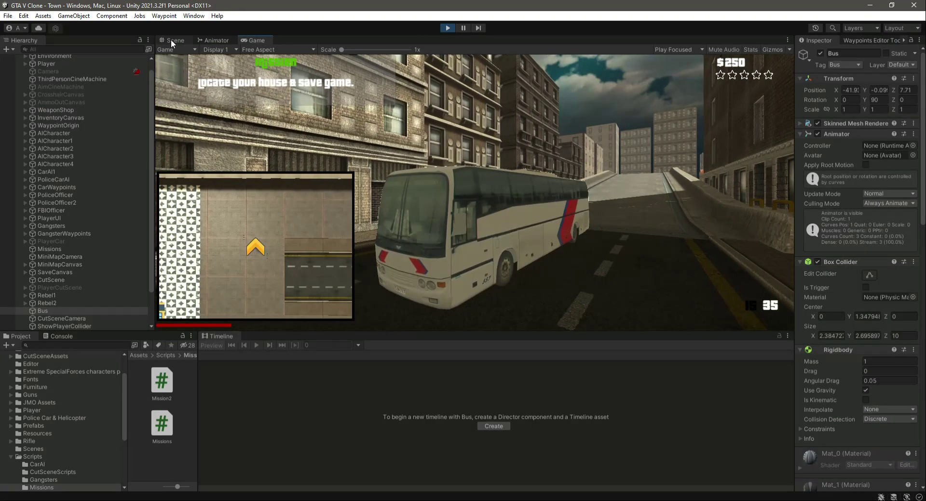
click(173, 42)
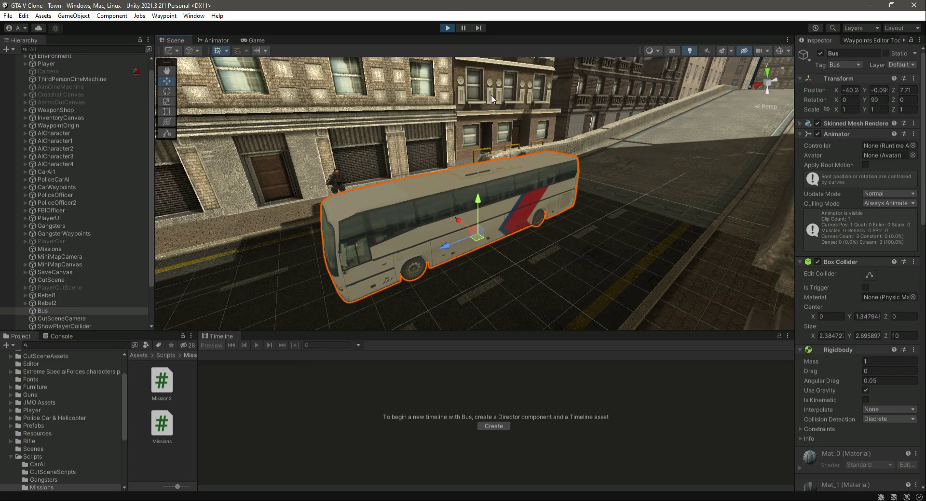
right_drag(554, 238, 357, 244)
key(shift+f)
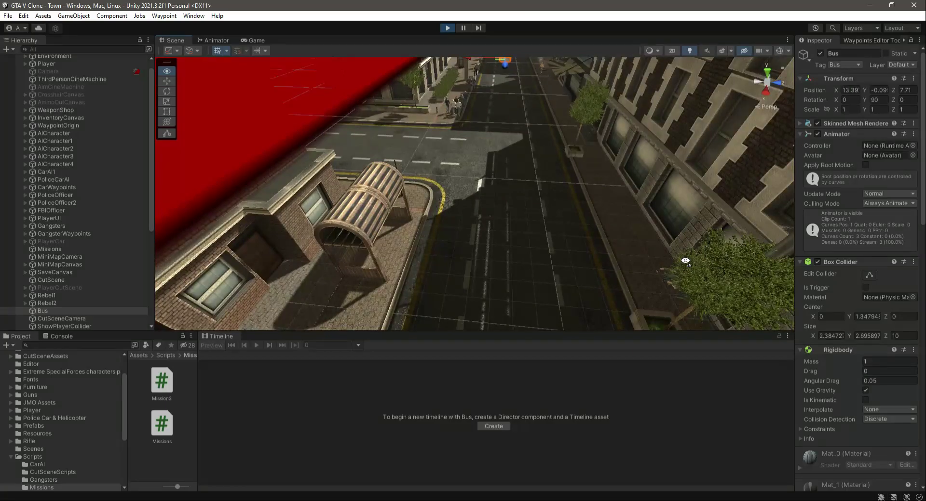
right_drag(584, 277, 463, 203)
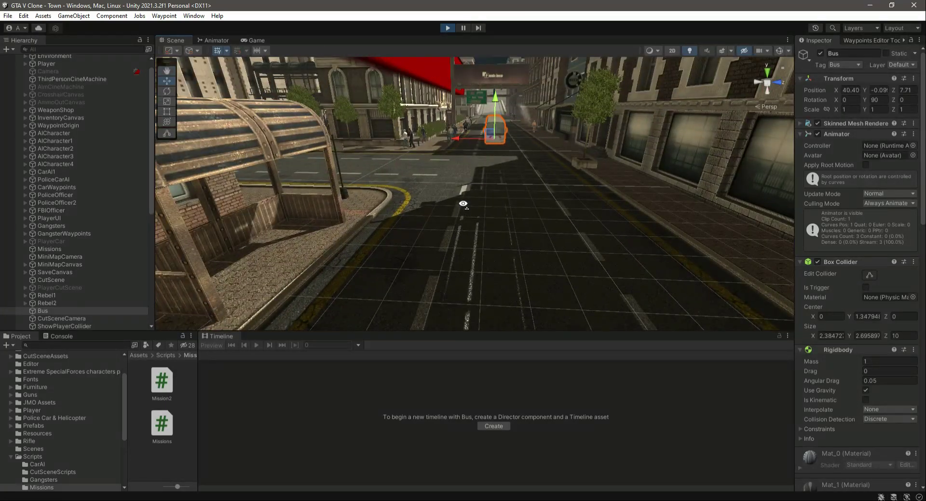
right_drag(499, 230, 482, 228)
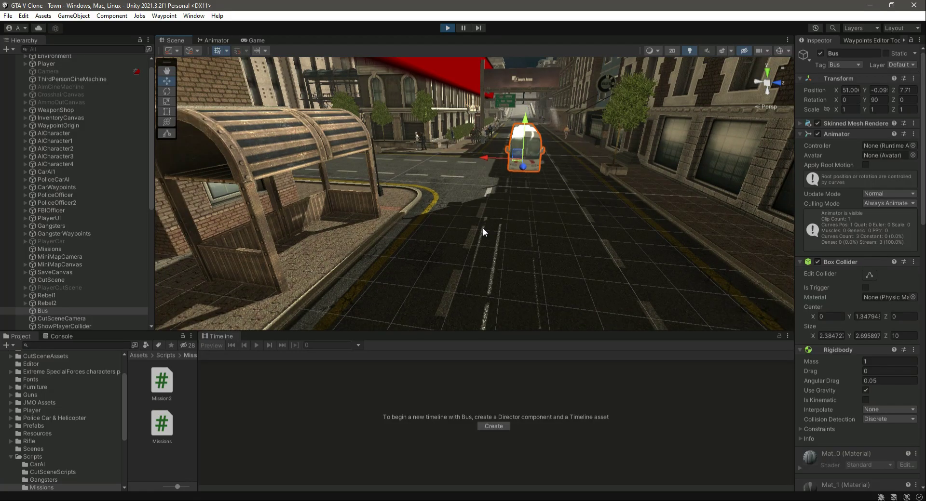
mouse_move(461, 259)
right_down()
mouse_move(441, 254)
mouse_move(452, 257)
right_up()
scroll(473, 264, down, 5)
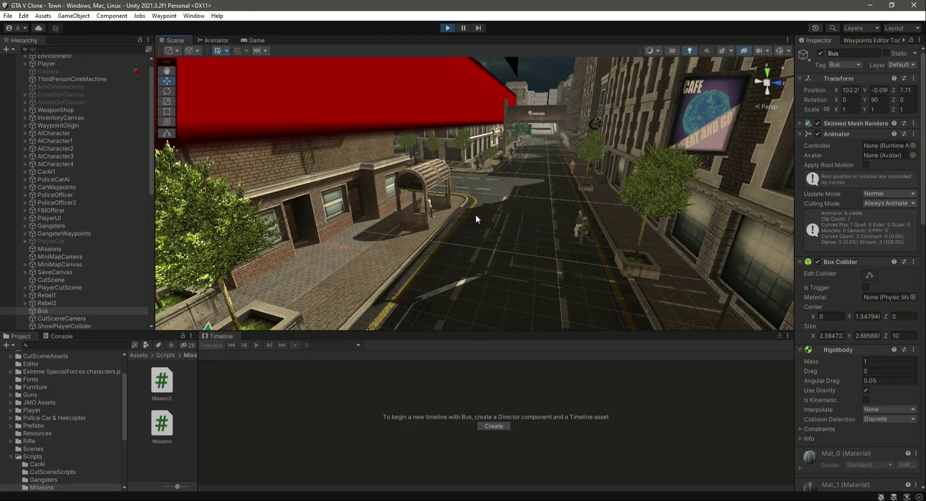
right_drag(433, 204, 412, 253)
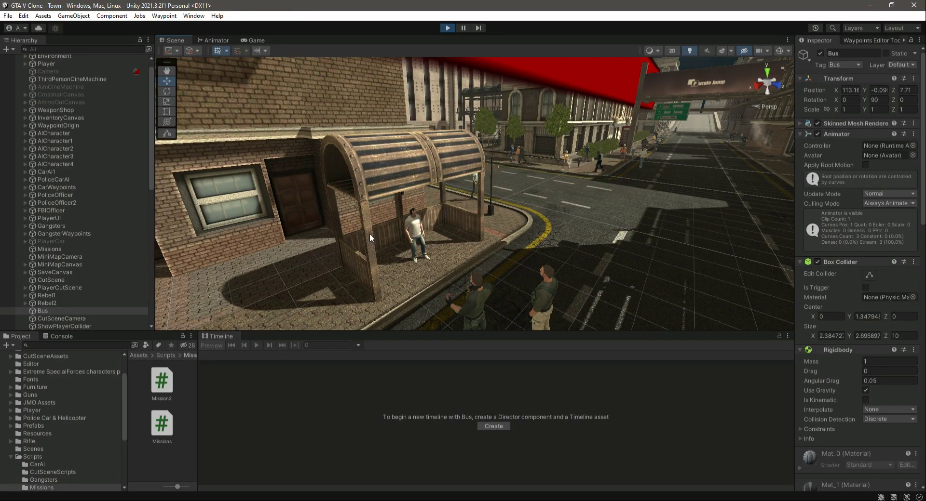
Stop the run, scrub the CutScene timeline to frame 1143, view the street, and replay the game.
click(447, 28)
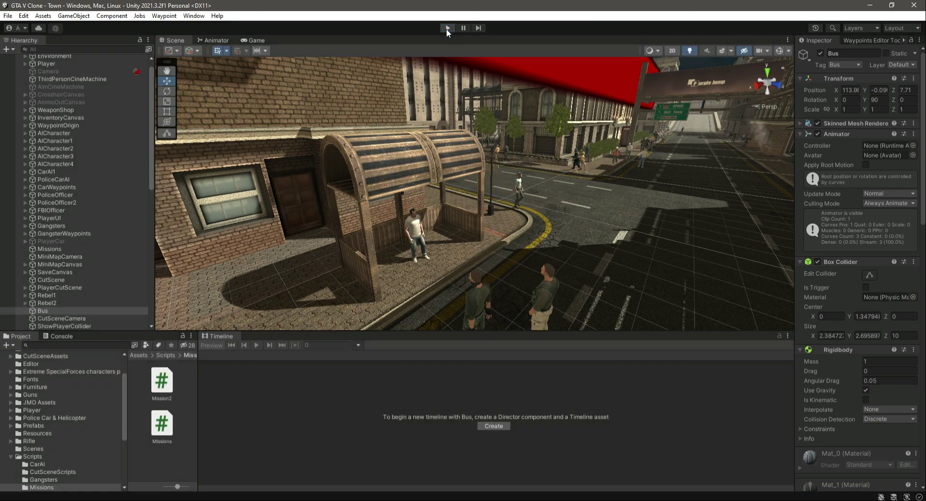
click(51, 280)
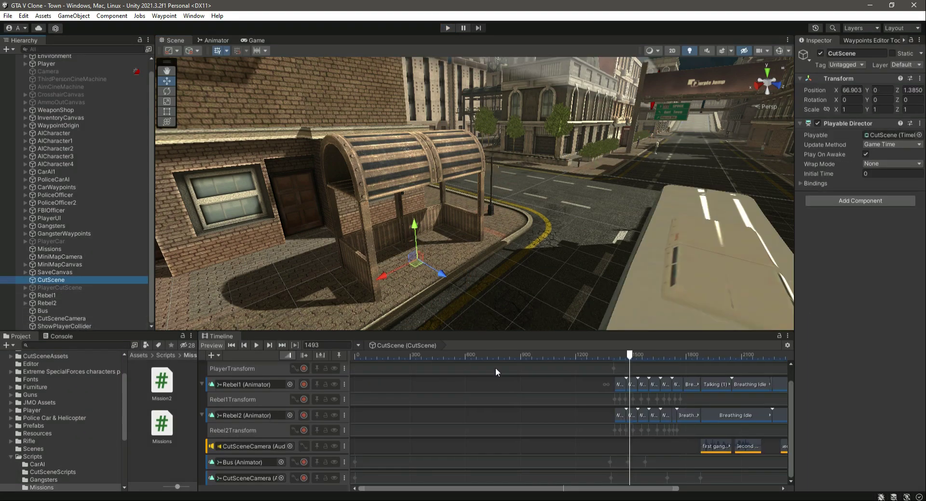
drag(628, 360, 440, 361)
drag(610, 359, 565, 380)
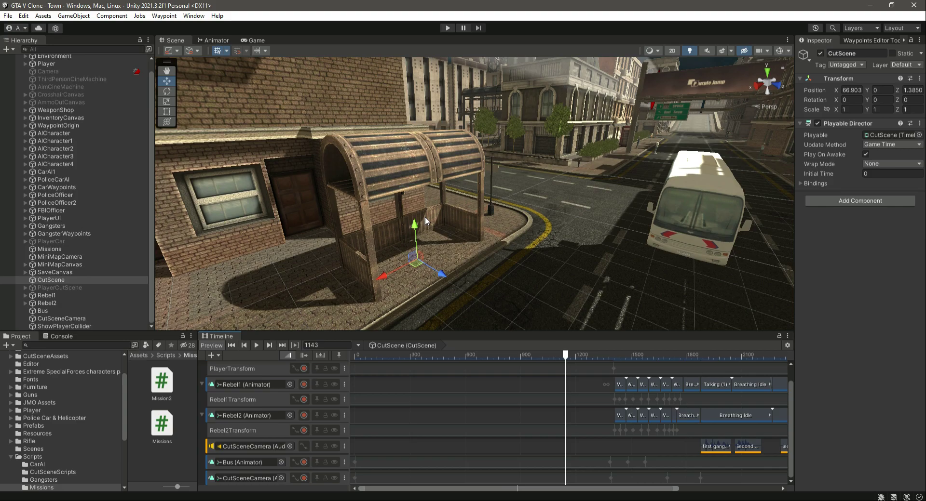
right_drag(474, 227, 478, 271)
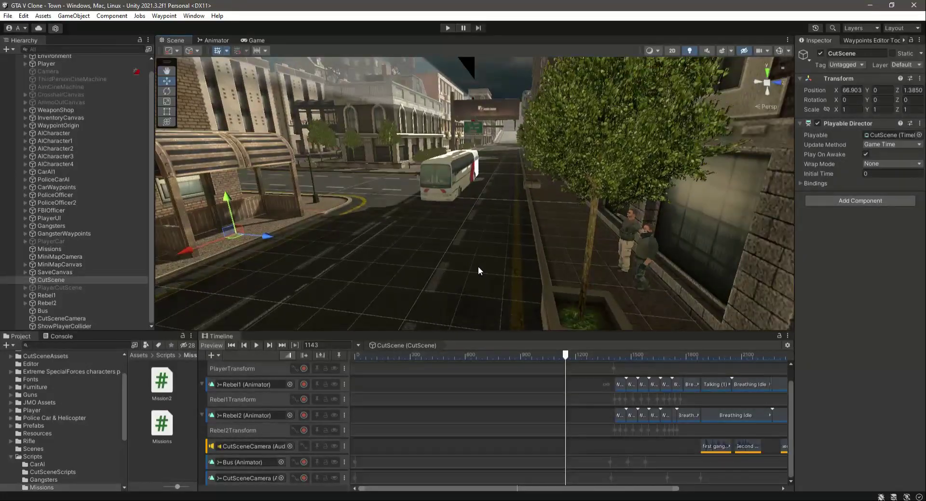
click(447, 28)
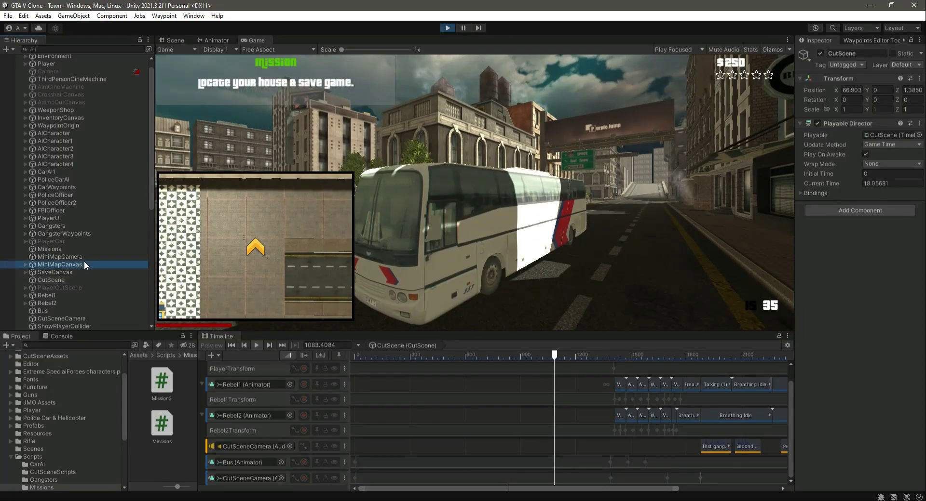
Deactivate MiniMapCanvas during the cutscene, then stop the game and orbit toward the shelters.
click(84, 265)
click(820, 53)
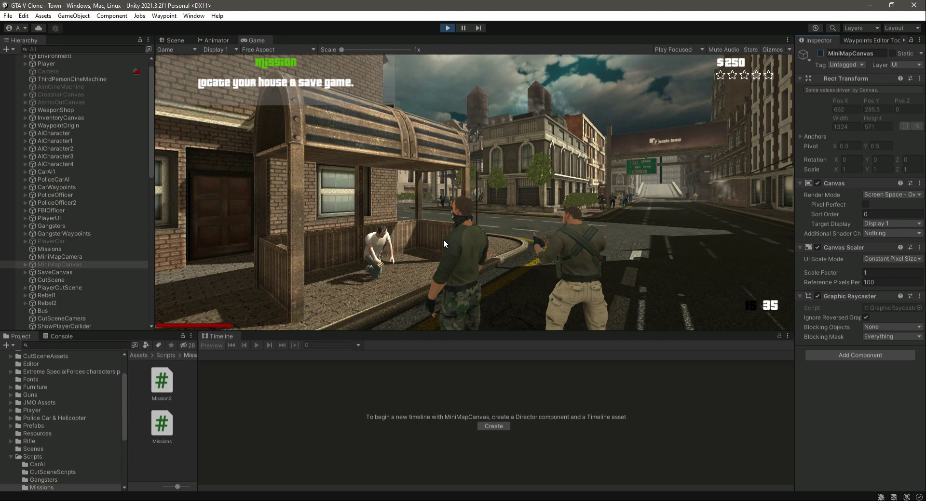
click(447, 26)
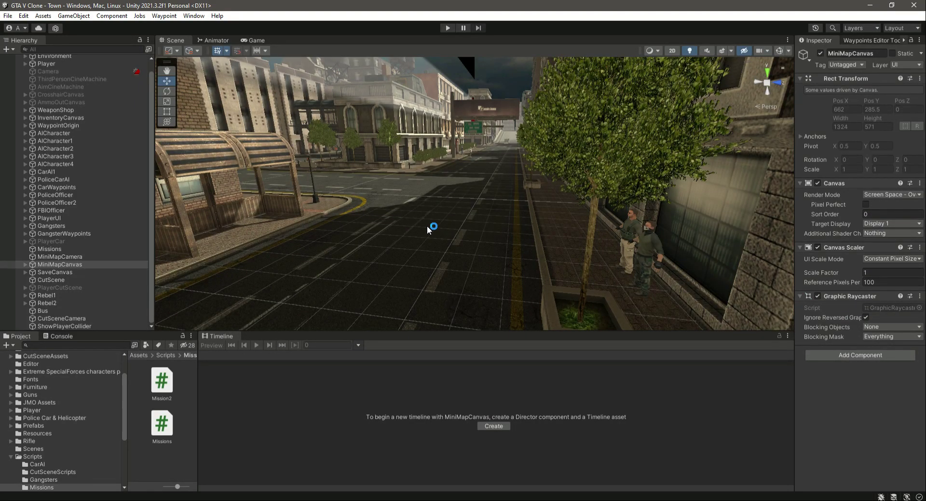
right_drag(550, 260, 511, 258)
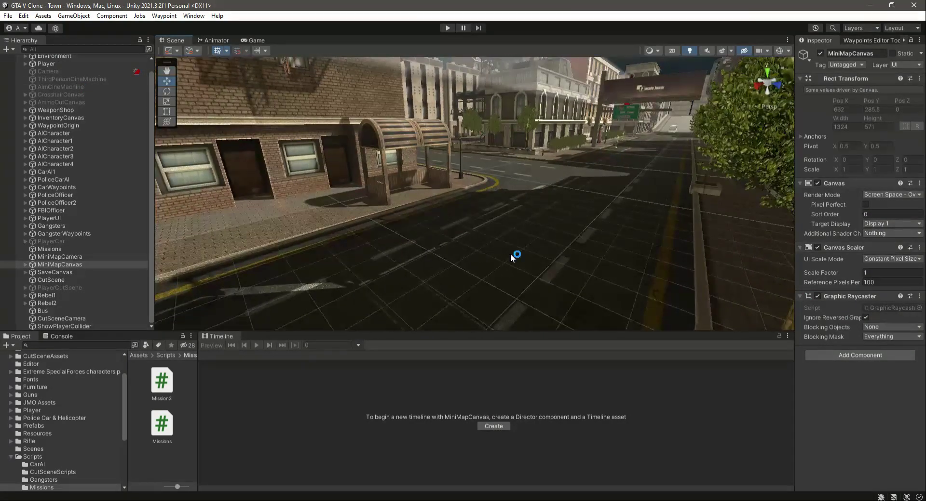